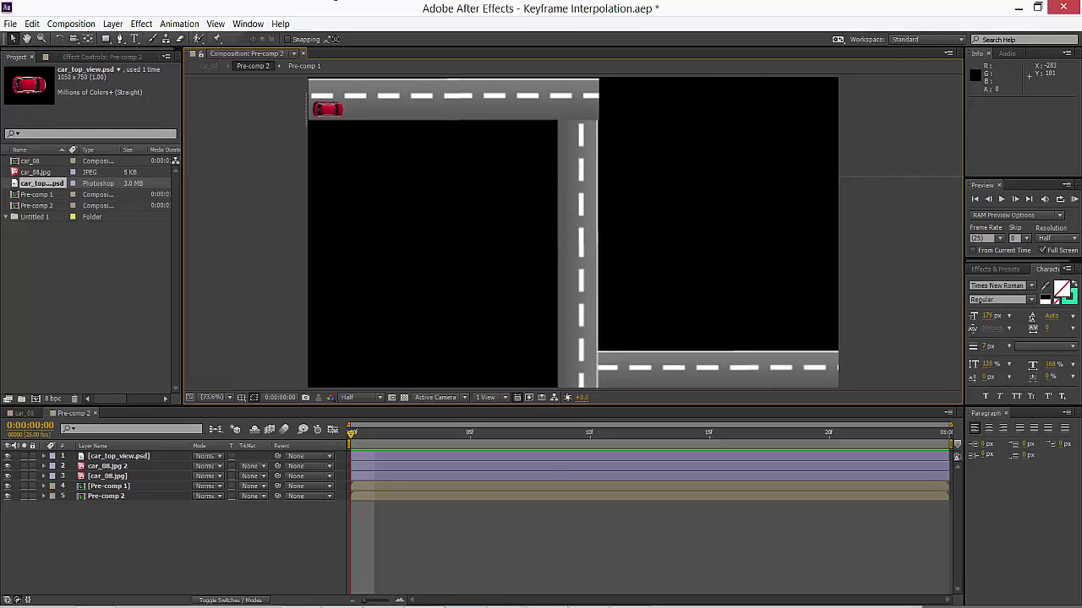
- Open the car image in Photoshop, return to the composition, and expand the car layer
key(ctrl+e)
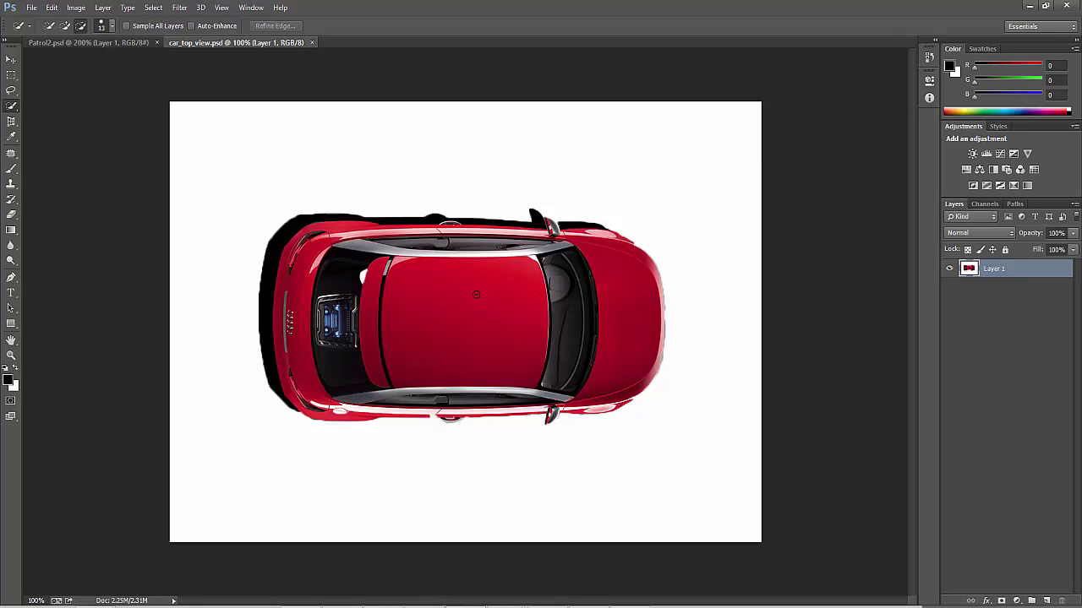
click(1030, 7)
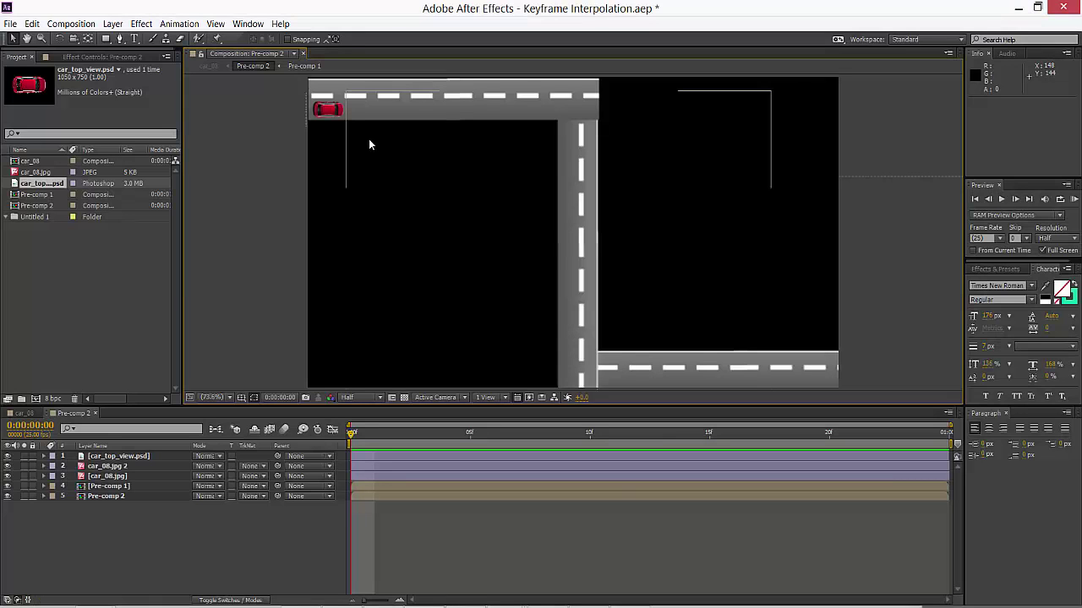
click(140, 455)
click(43, 456)
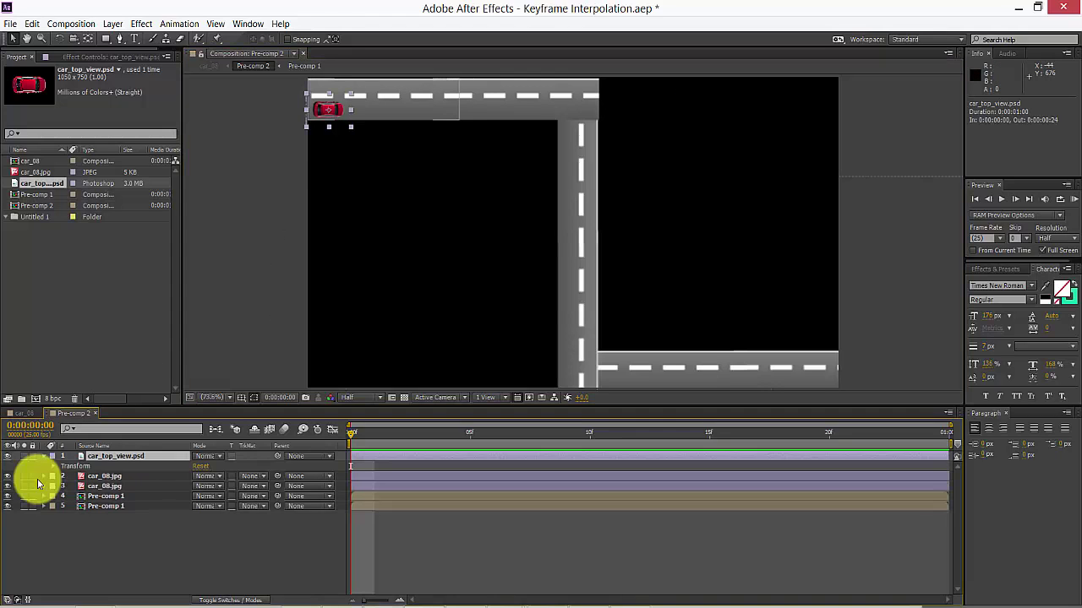
- Set a Position keyframe at 0:00:00:00 on car_top_view.psd and advance the time
click(235, 250)
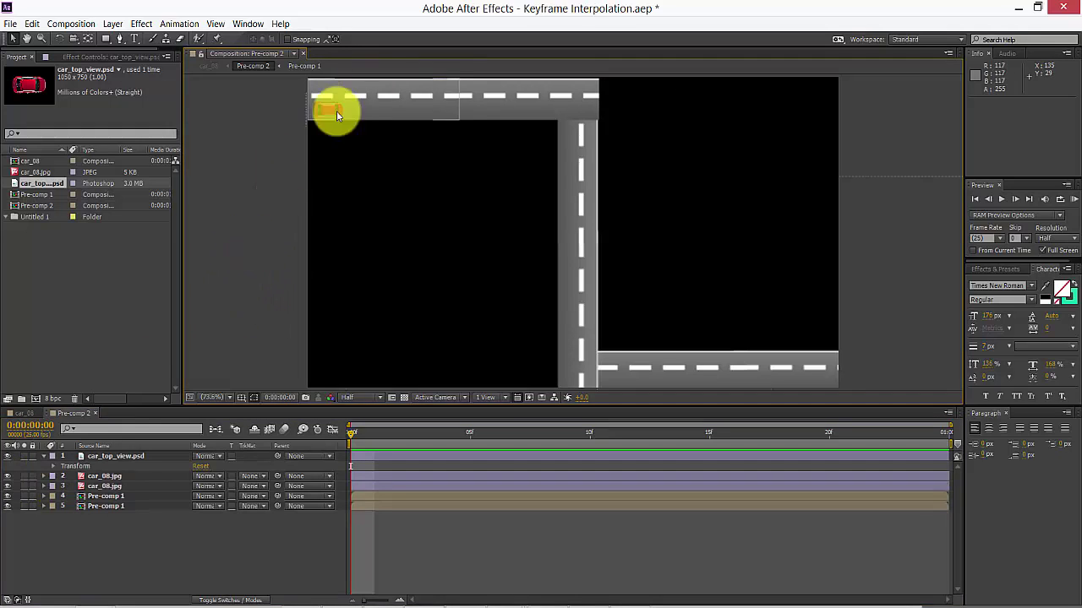
click(53, 467)
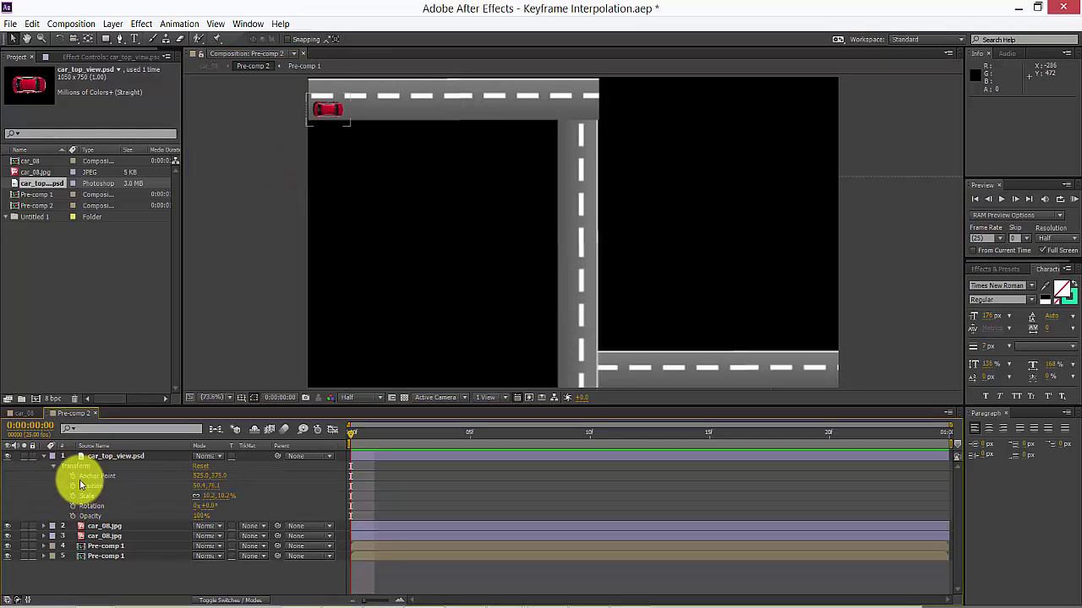
click(73, 485)
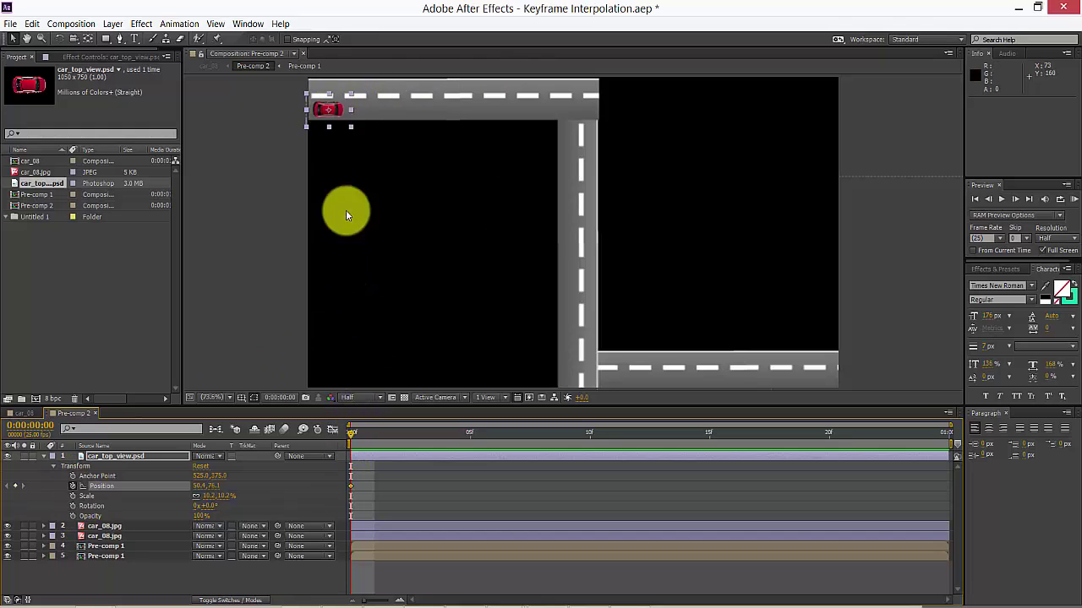
click(447, 434)
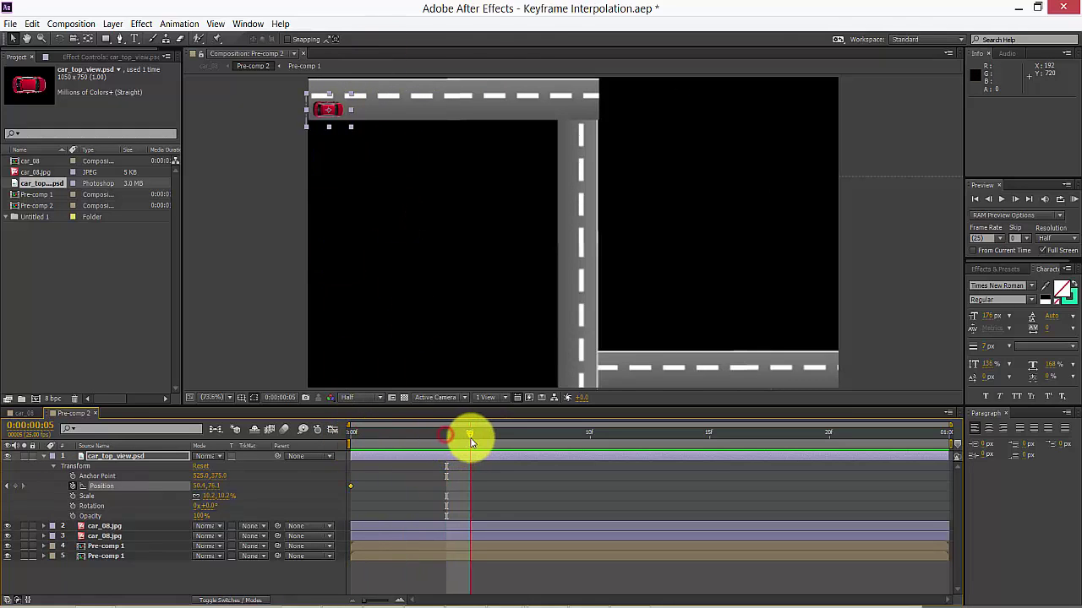
- At frame 5, drag the car along the top road to the corner at 635.9, 72.0
click(469, 434)
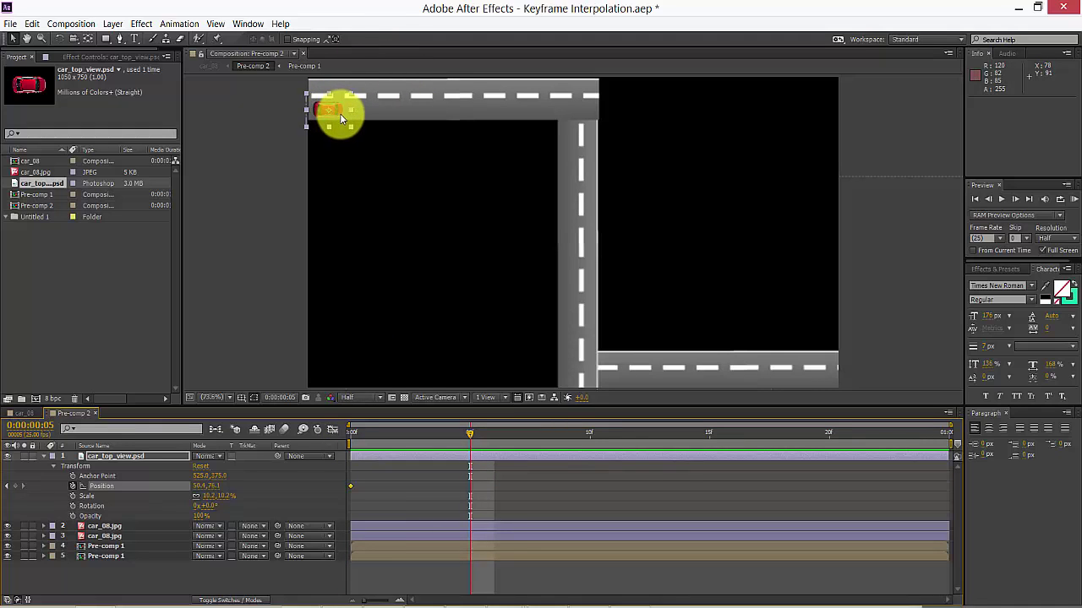
drag(338, 110, 577, 106)
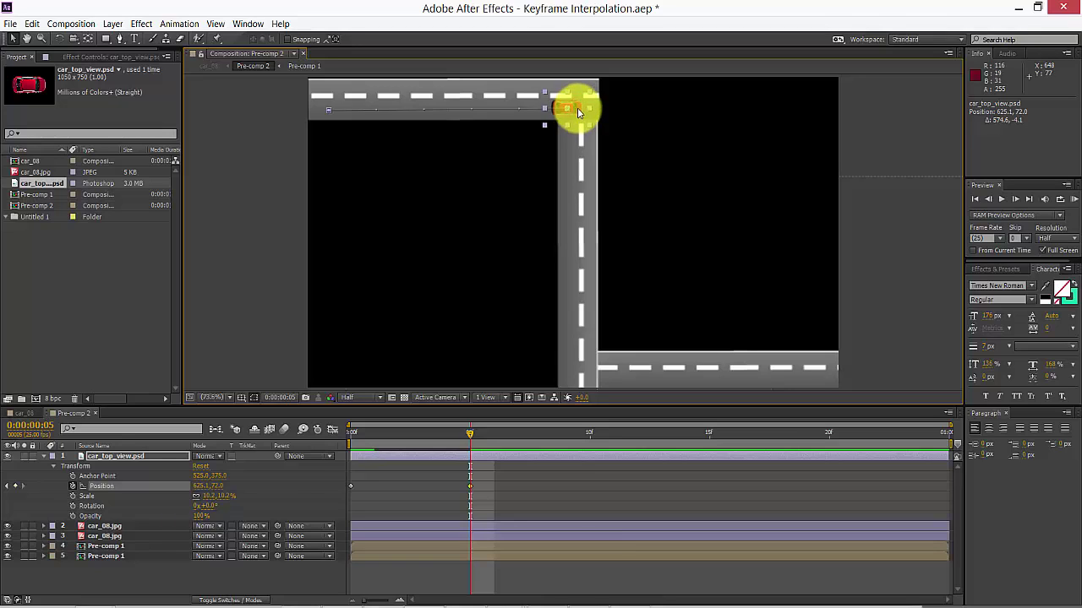
drag(577, 107, 581, 103)
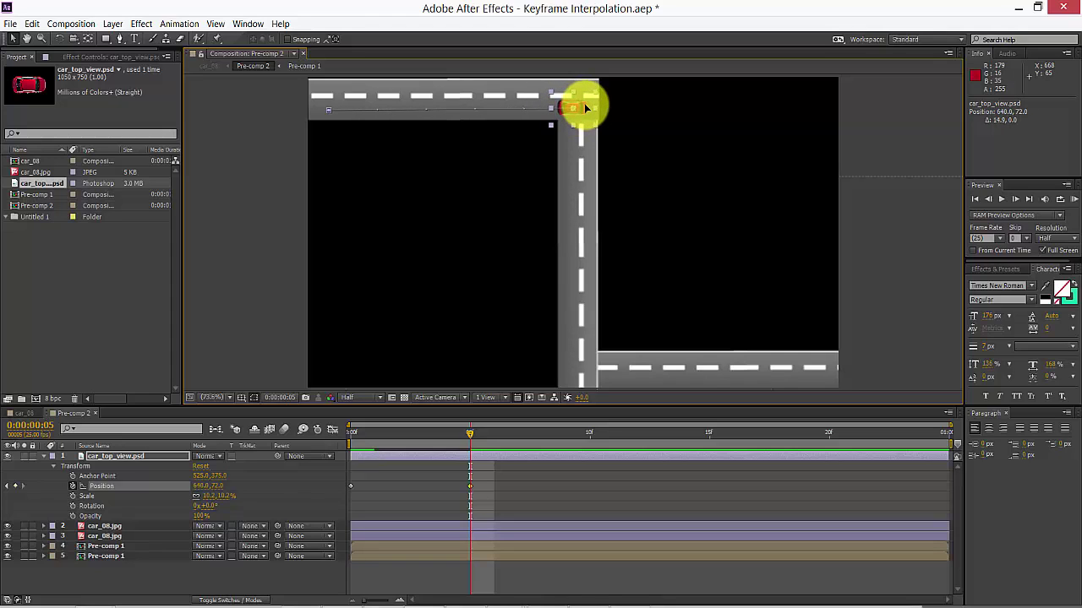
drag(582, 103, 583, 106)
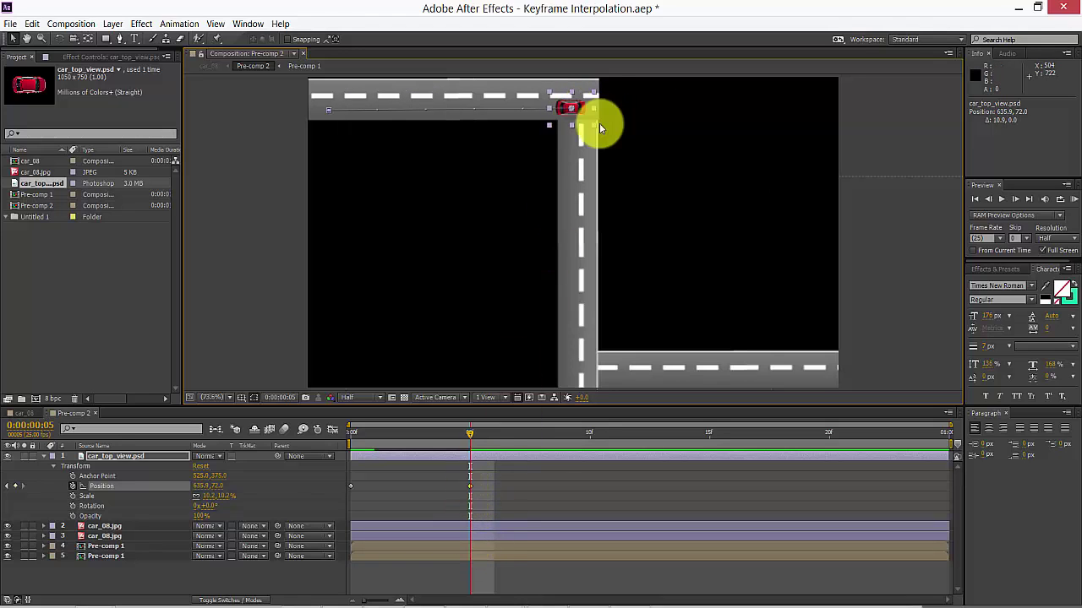
- Add a Rotation keyframe at 0:00:00:05 and rotate the car to +90°
click(72, 506)
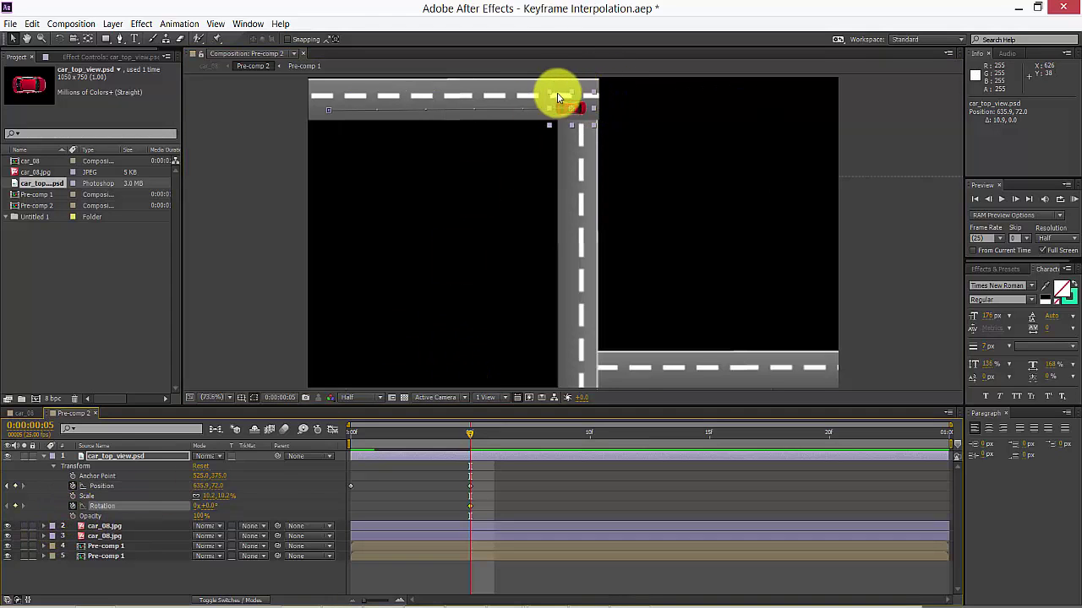
click(57, 39)
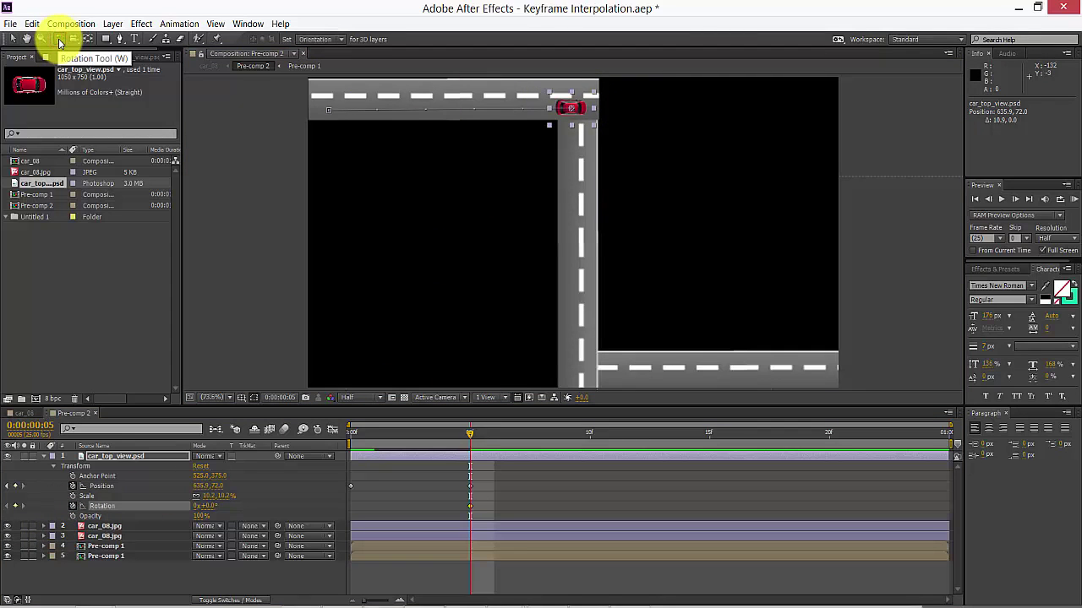
drag(550, 92, 593, 81)
drag(570, 116, 578, 131)
key(v)
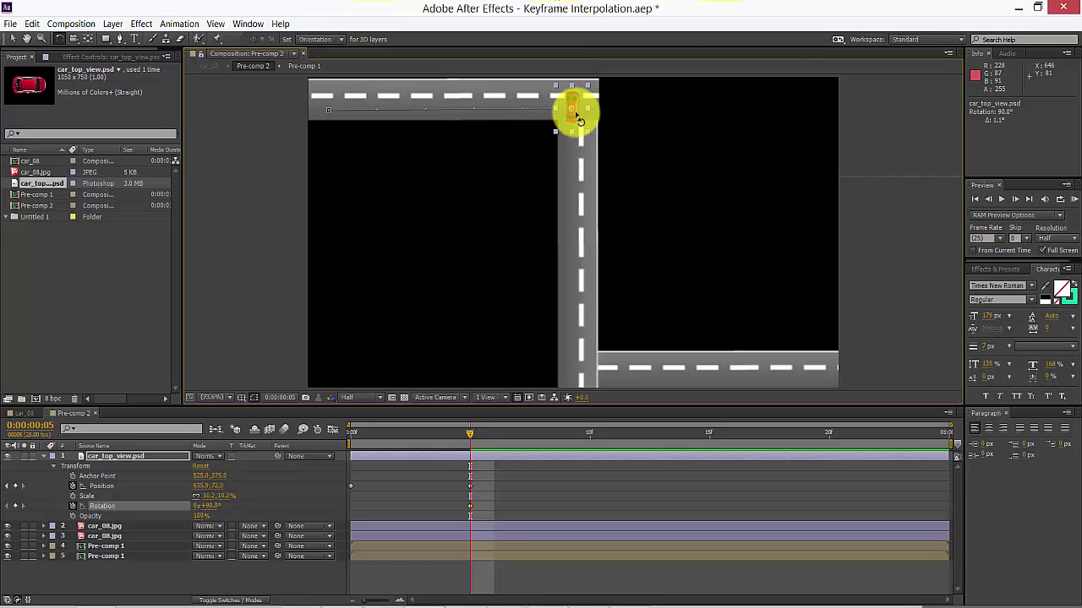
key(ctrl+z)
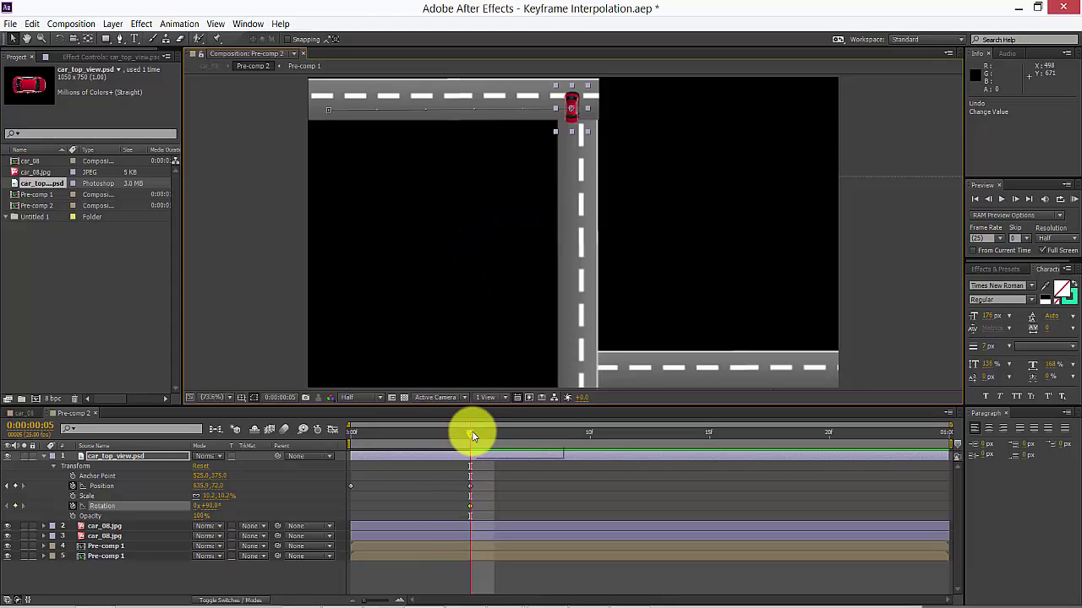
- Select the corner Position keyframe at 0:00:00:05 and open its options
right_click(471, 506)
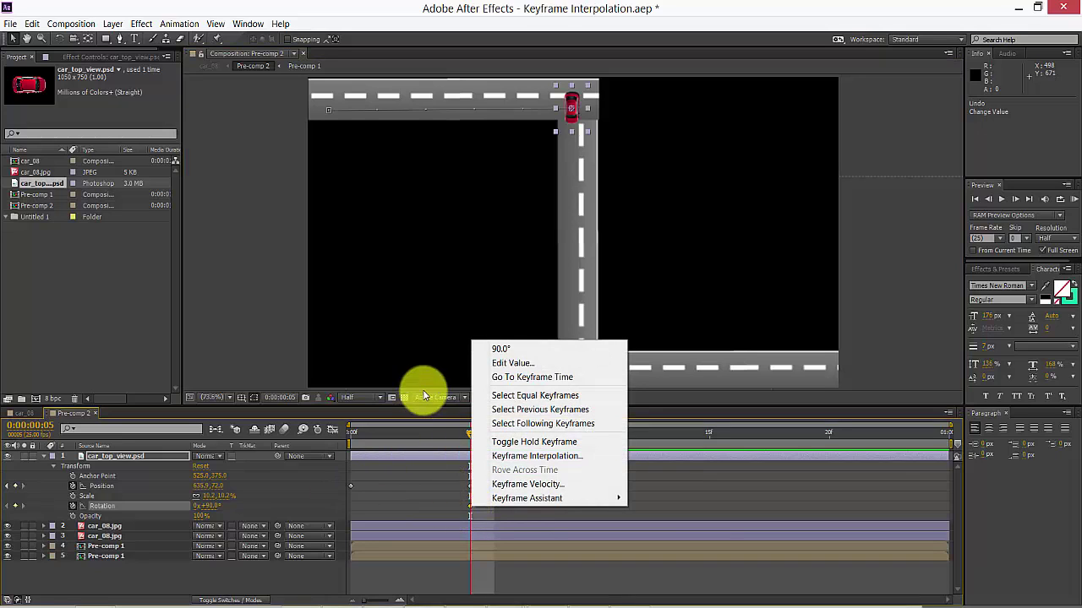
click(466, 483)
click(470, 486)
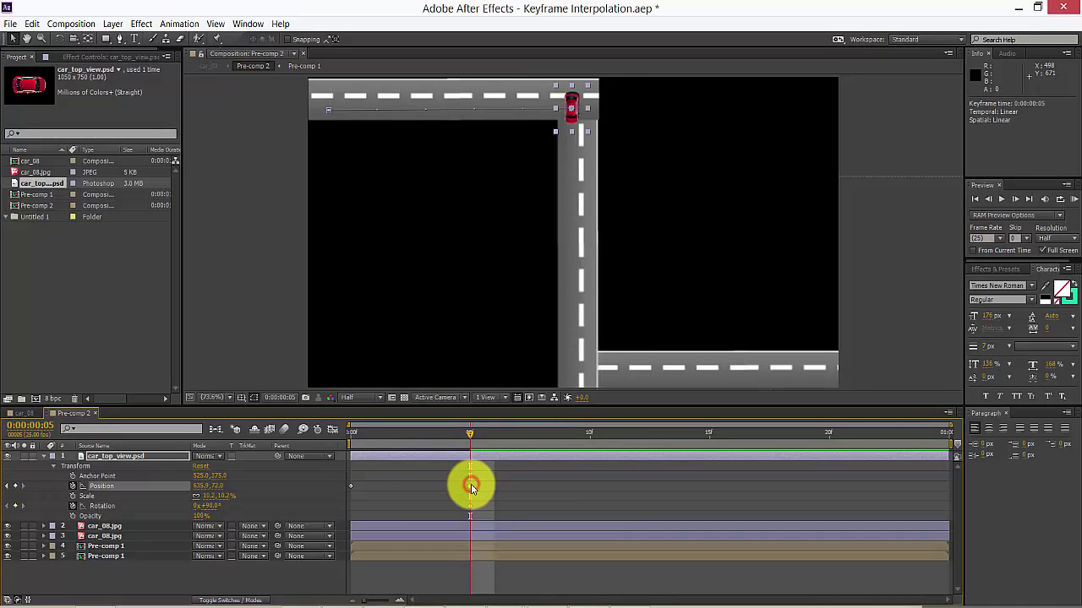
right_click(470, 488)
- Set that keyframe's temporal and spatial interpolation to Auto Bezier and confirm
mouse_move(520, 478)
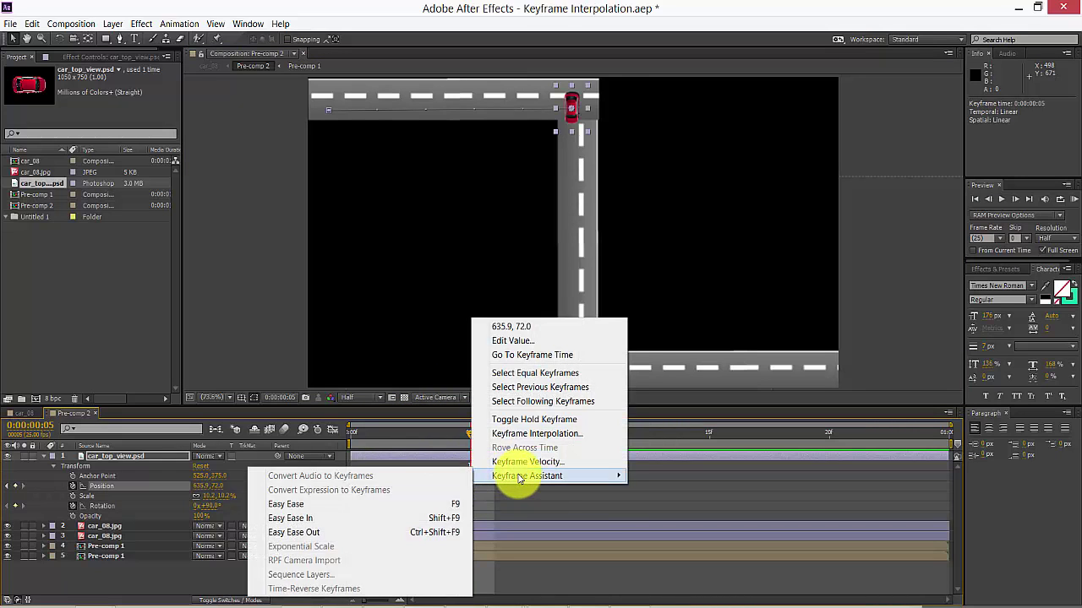
click(526, 433)
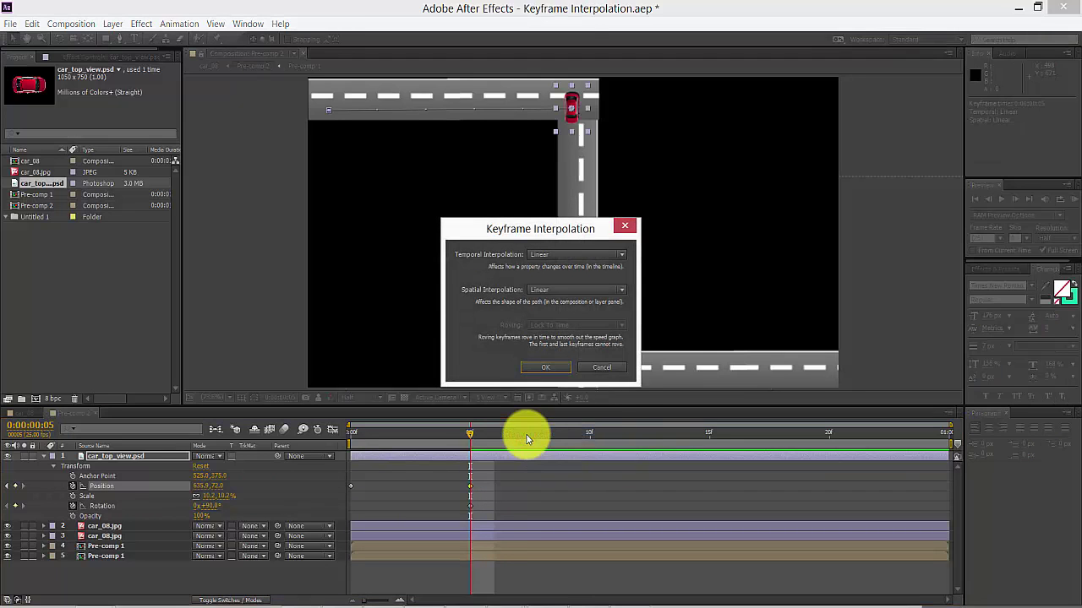
click(566, 255)
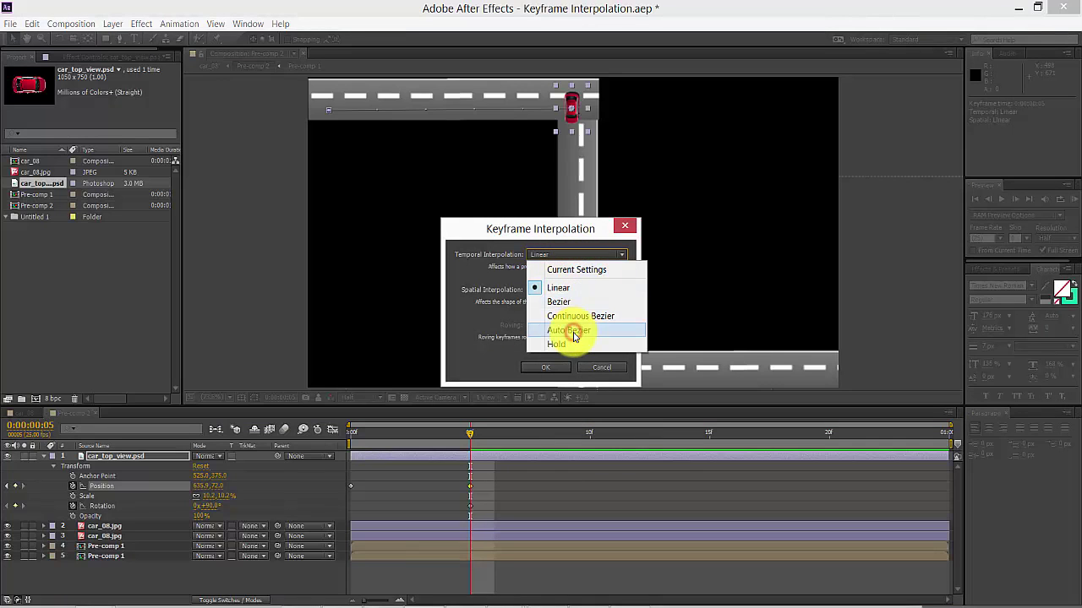
click(572, 334)
click(569, 291)
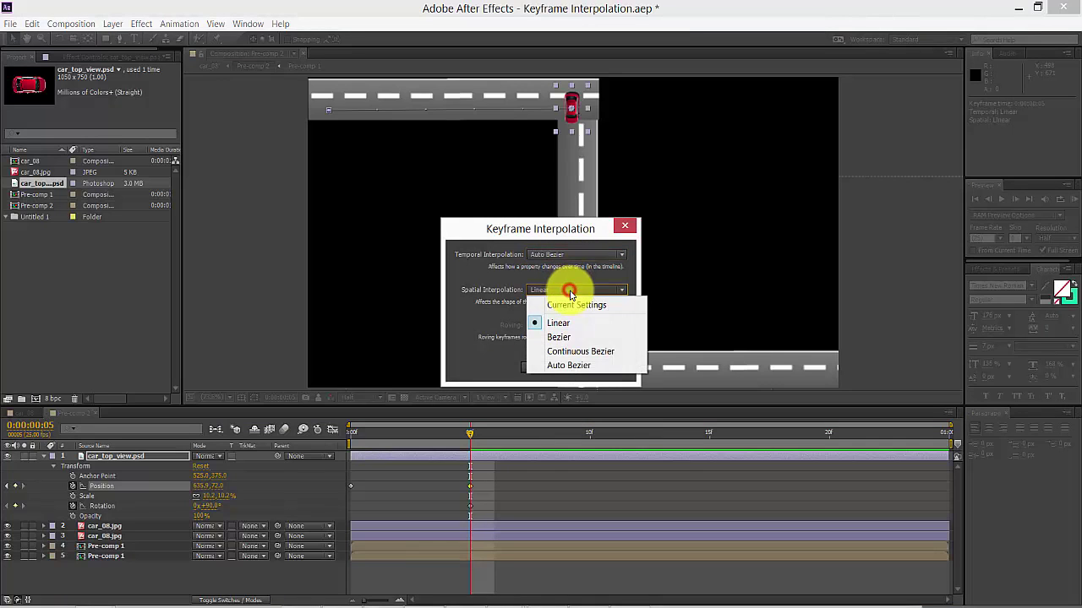
click(570, 290)
click(569, 291)
click(569, 365)
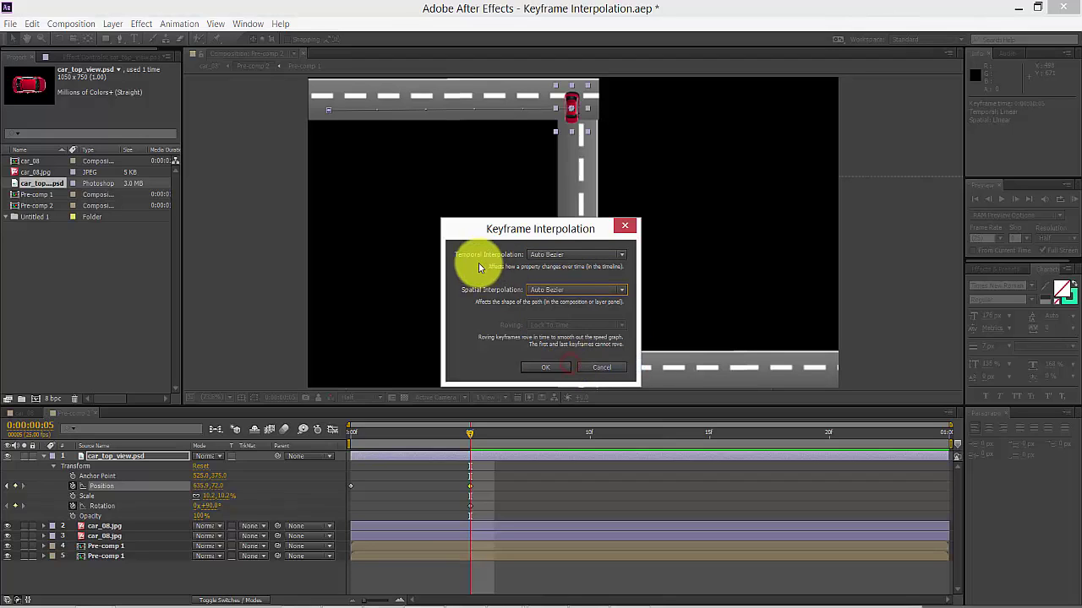
click(549, 368)
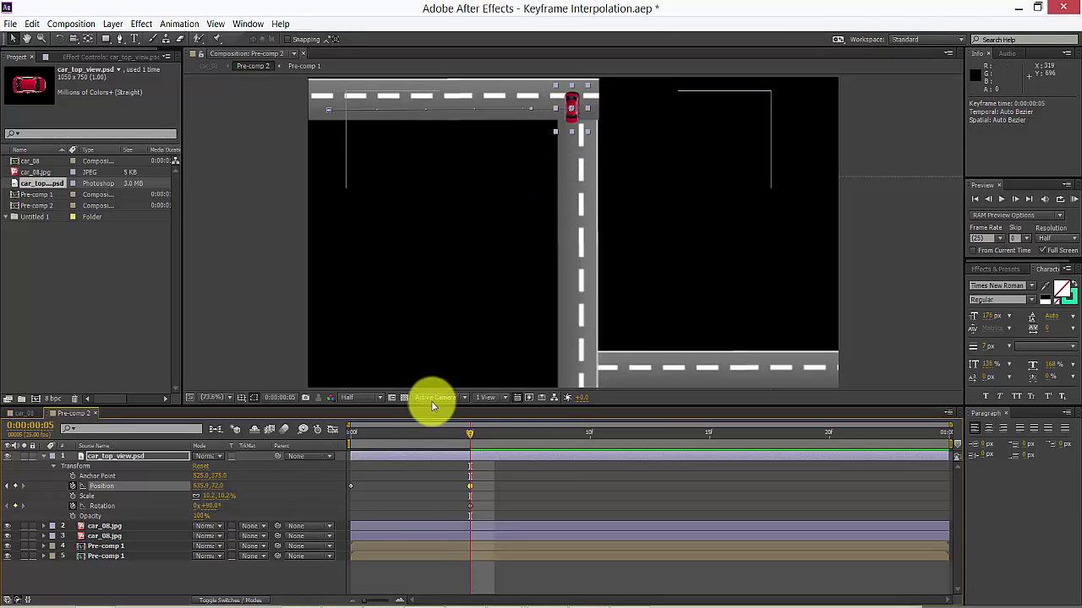
- At 0:00:00:10, drag the car down the vertical road to 527.8, 679.2
click(588, 436)
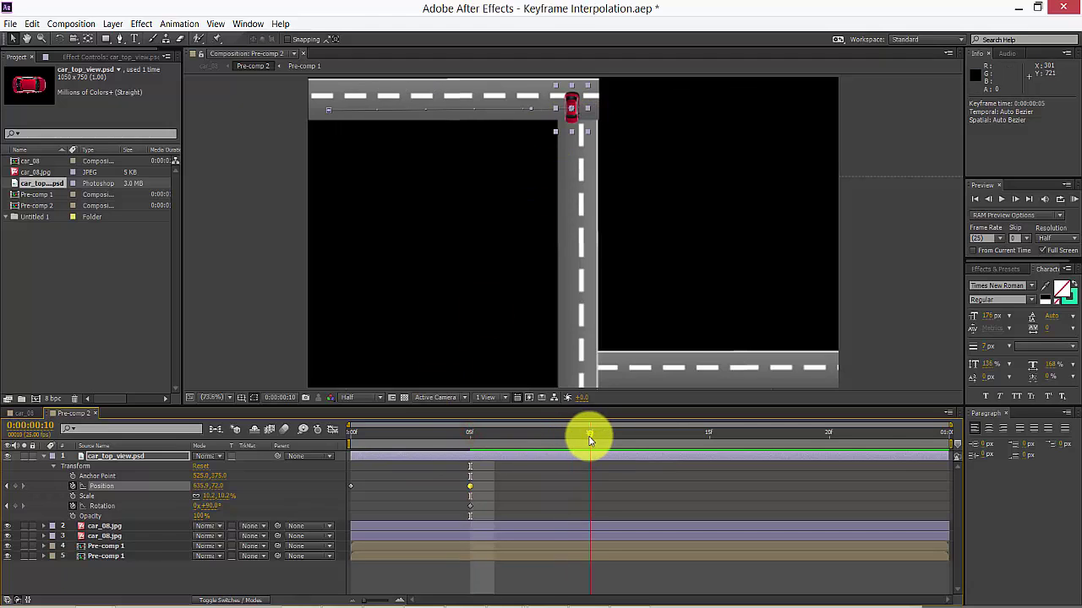
drag(567, 123, 564, 381)
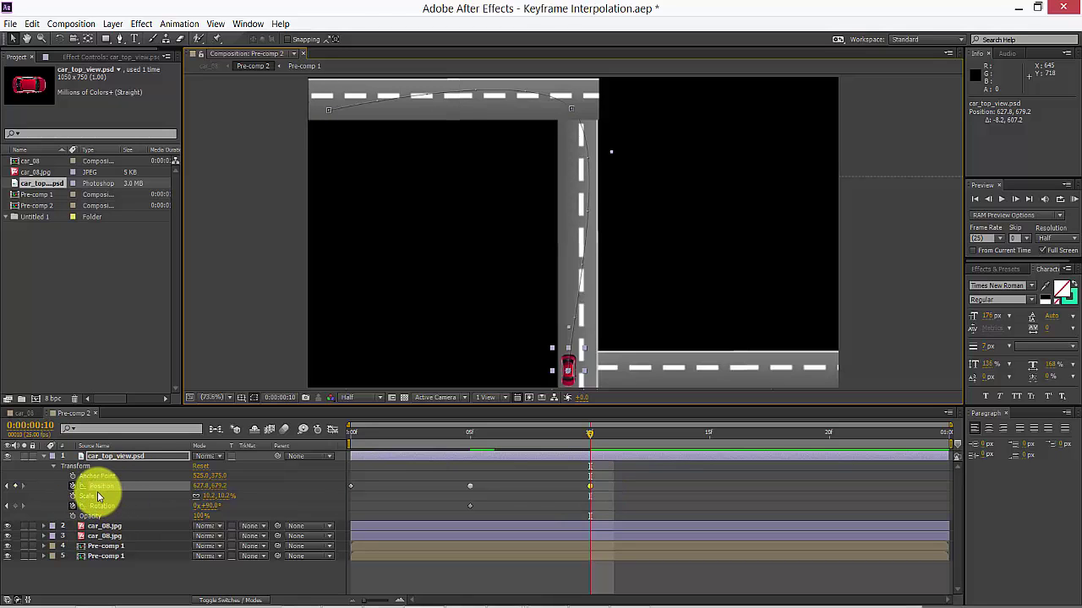
- Add a Rotation keyframe at frame 10 turning the car toward the bottom road, then nudge it onto the road
click(14, 505)
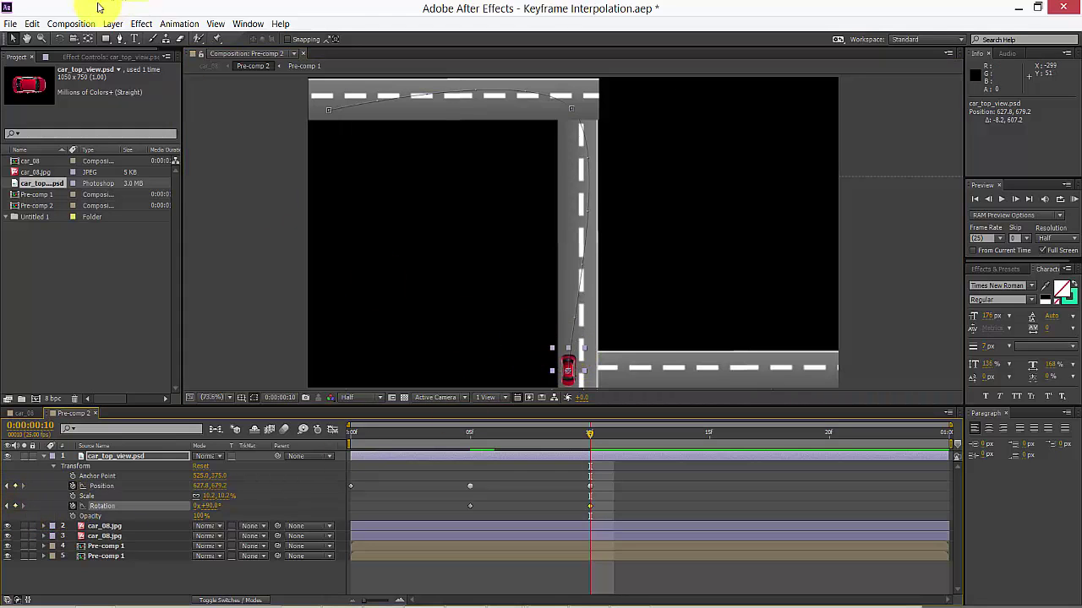
click(60, 39)
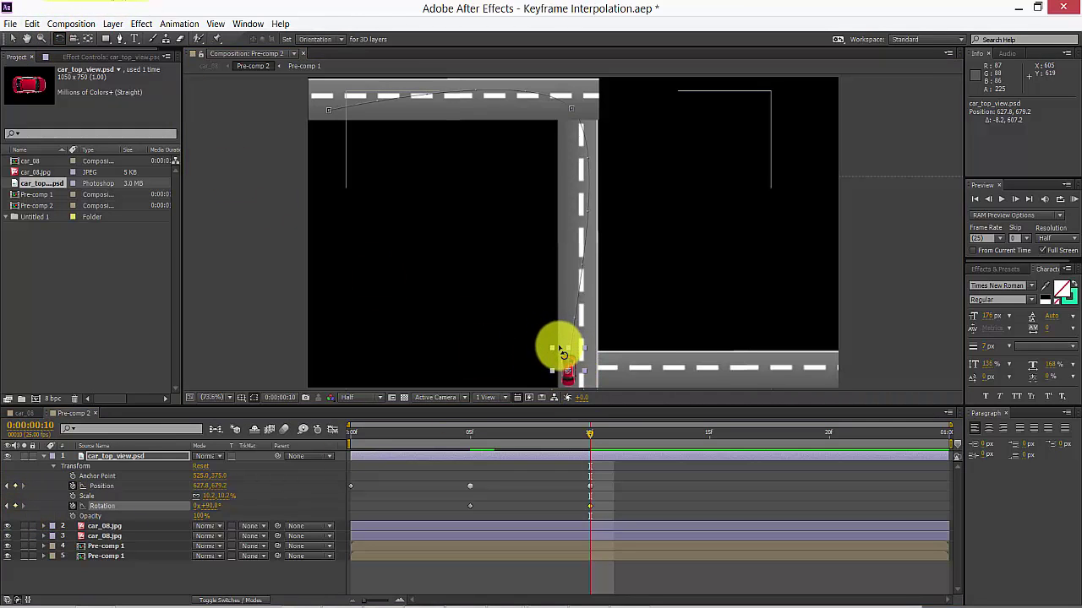
drag(560, 346, 577, 384)
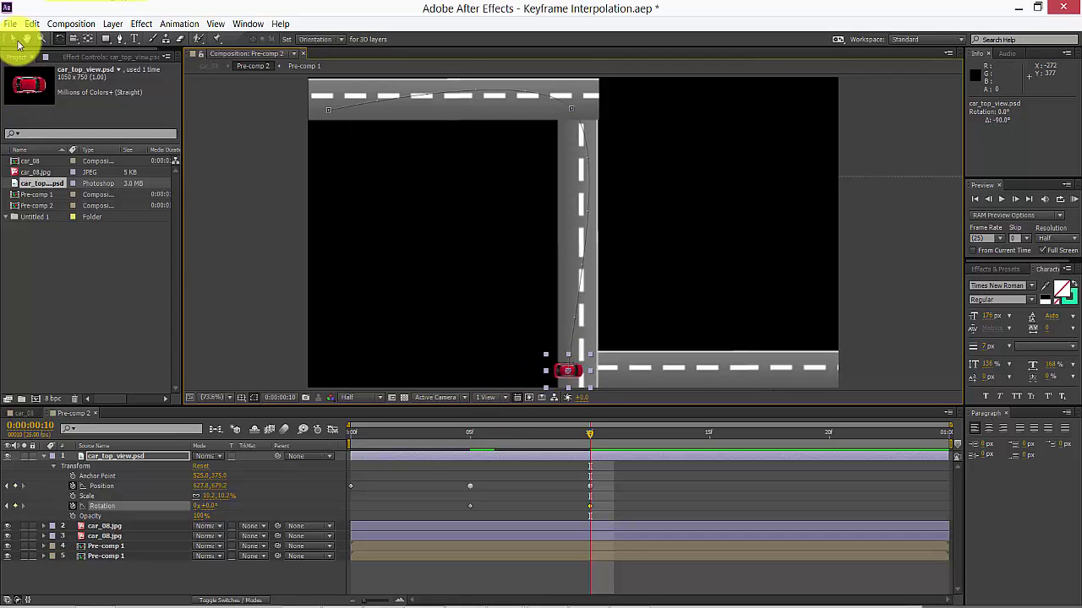
click(12, 39)
drag(575, 379, 582, 391)
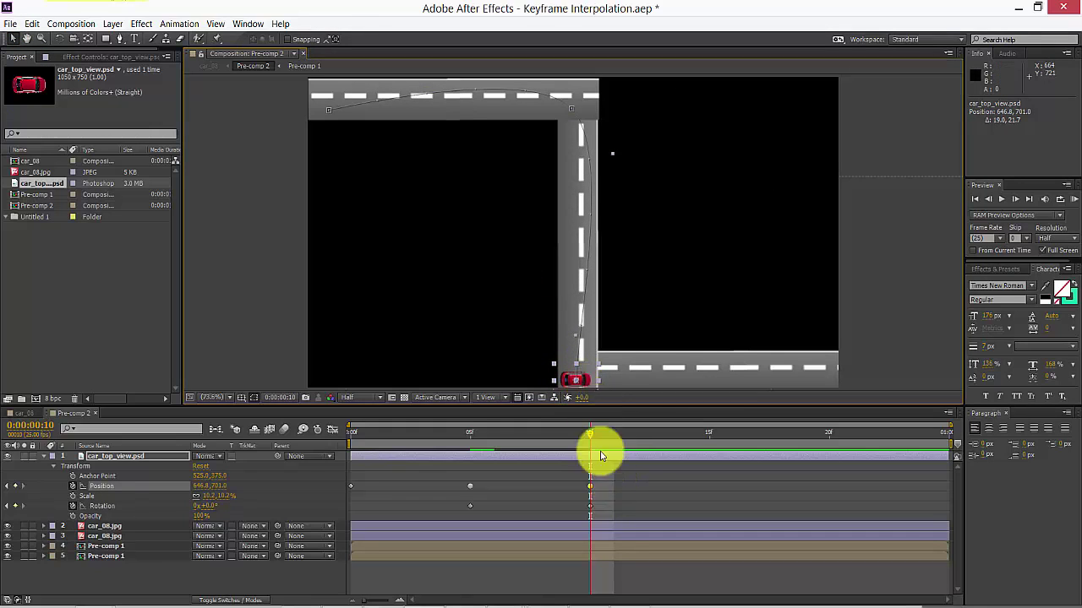
- At 0:00:00:15, drag the car to the bottom road's right end at 1238.9, 765.1
drag(592, 432, 709, 435)
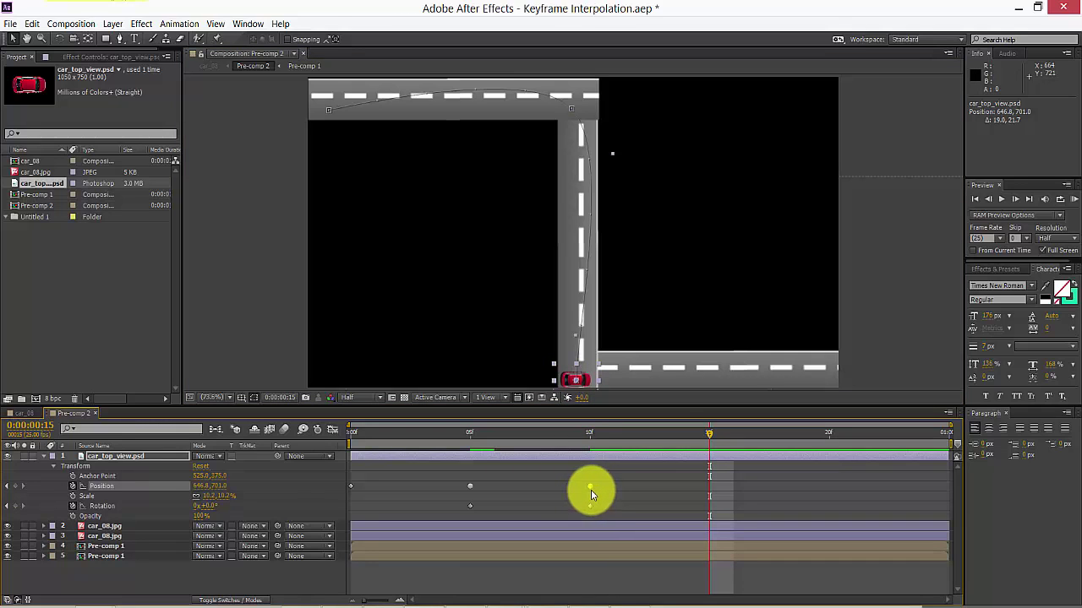
click(590, 487)
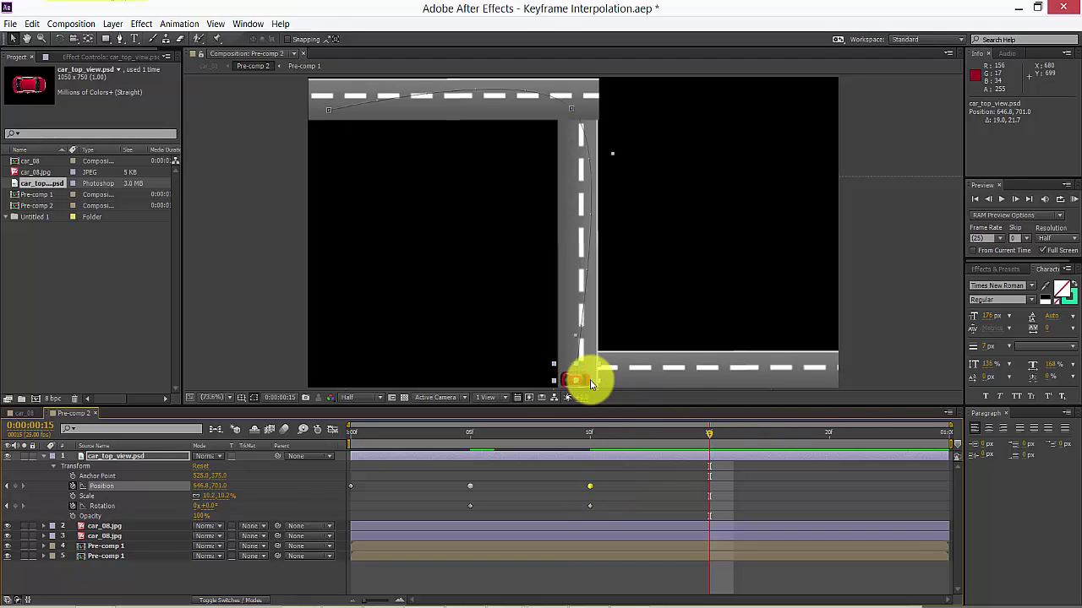
drag(587, 379, 828, 380)
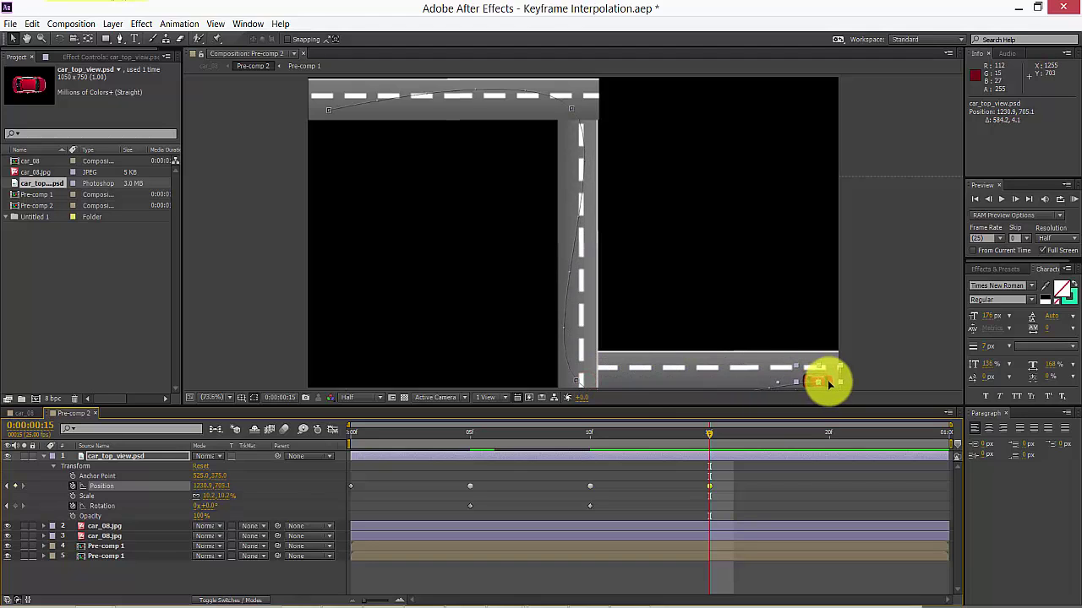
- Zoom the viewer out and back in, then set magnification to Fit up to 100%
key(comma)
key(comma)
key(comma)
key(comma)
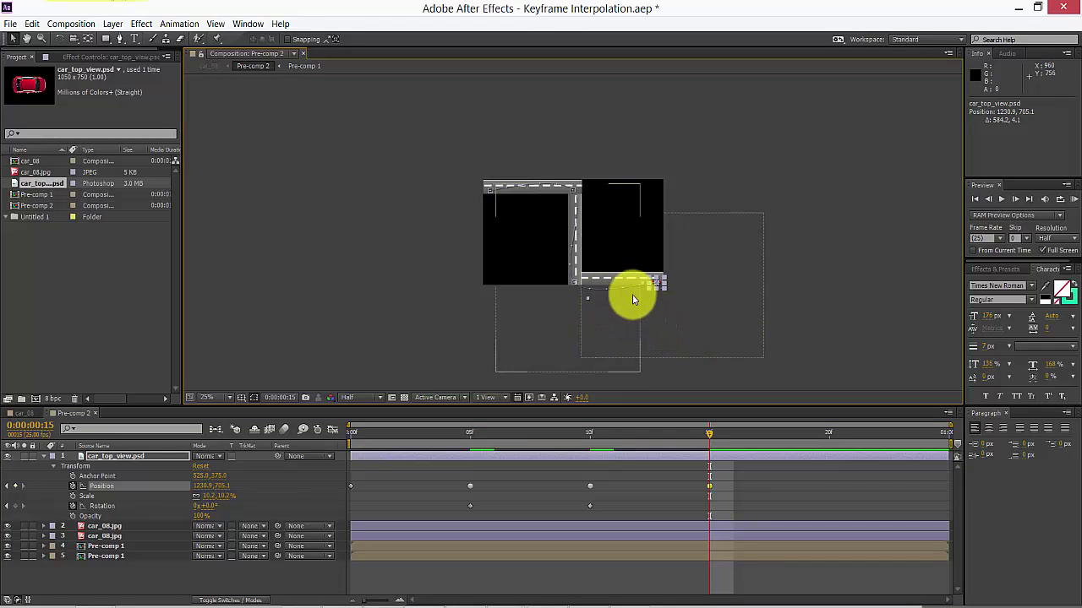
key(period)
key(period)
key(period)
key(period)
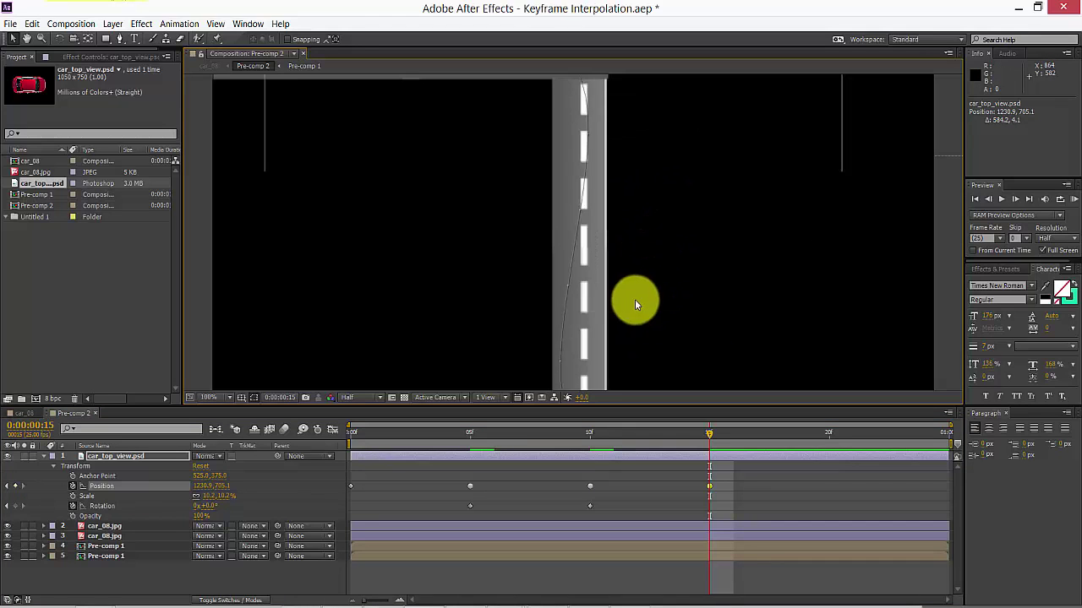
click(218, 397)
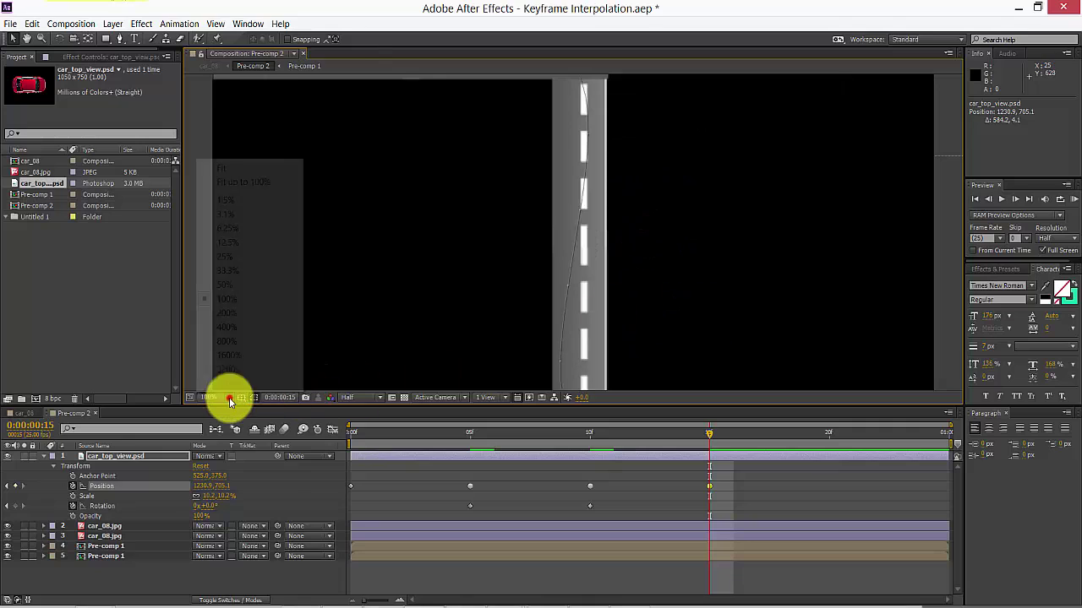
click(248, 184)
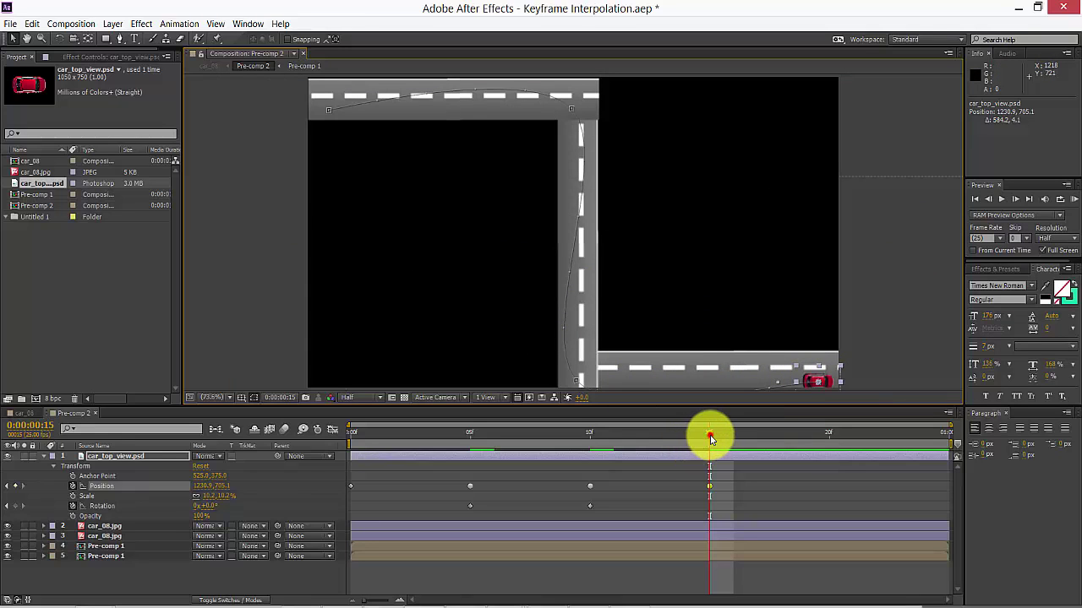
- At frame 0, rotate the car from 90° to 0° to face along the top road
drag(709, 437, 368, 431)
key(Home)
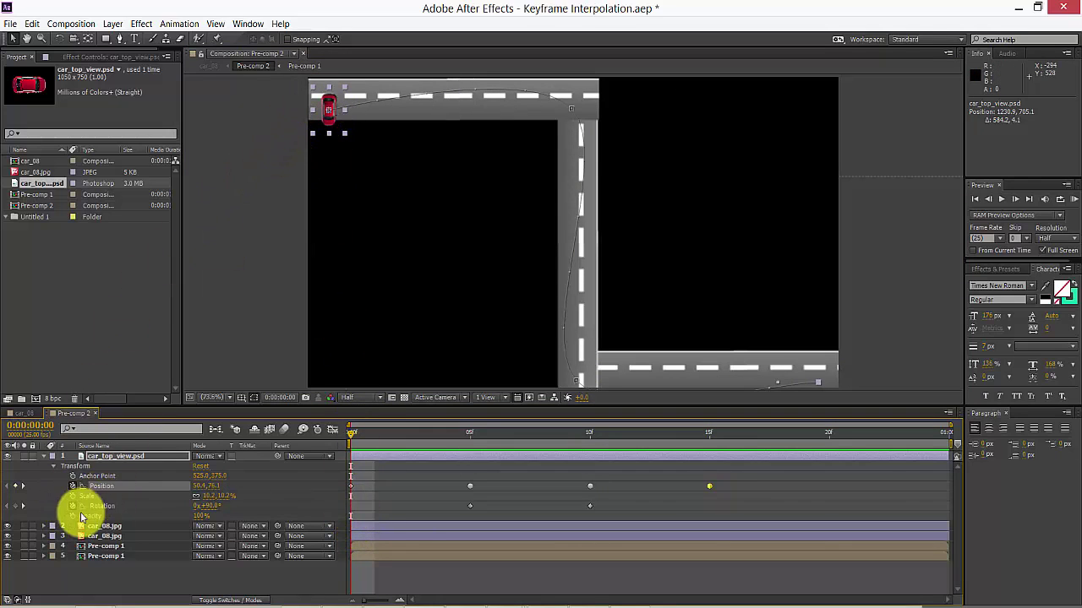
click(17, 507)
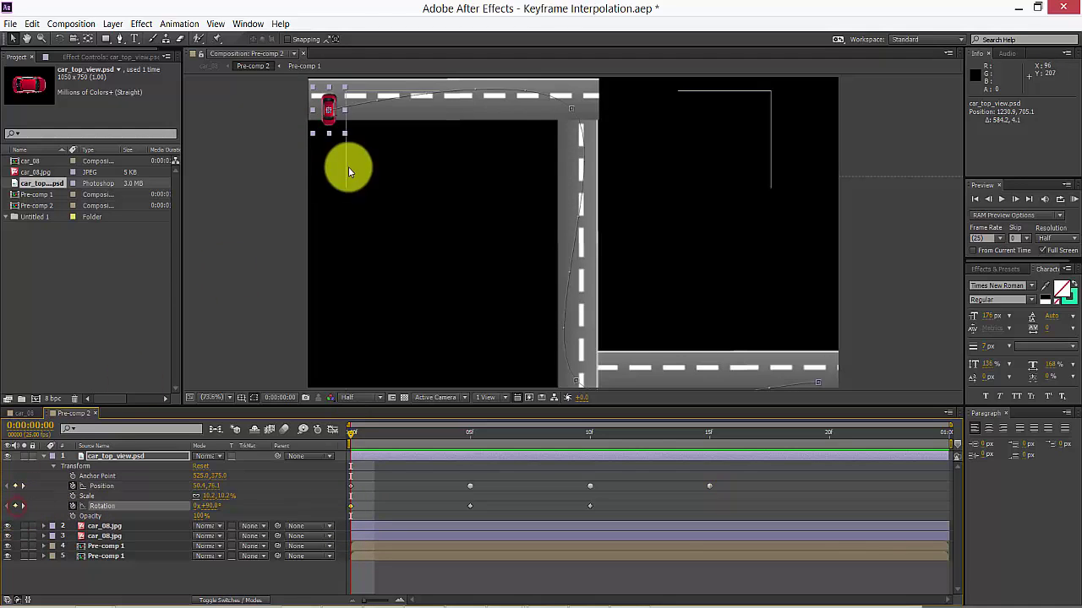
click(60, 39)
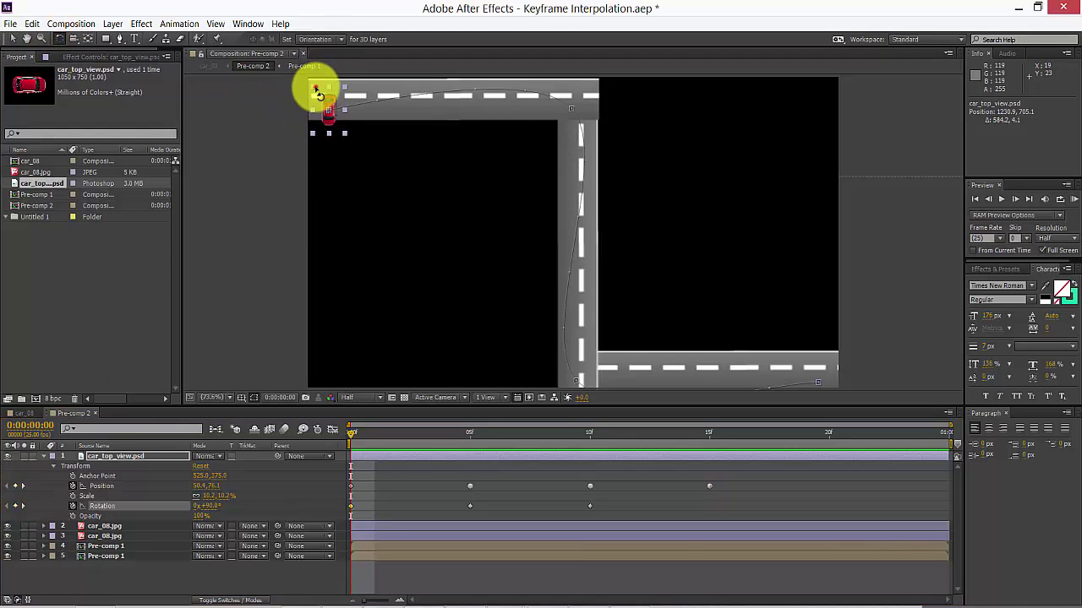
drag(319, 95, 293, 129)
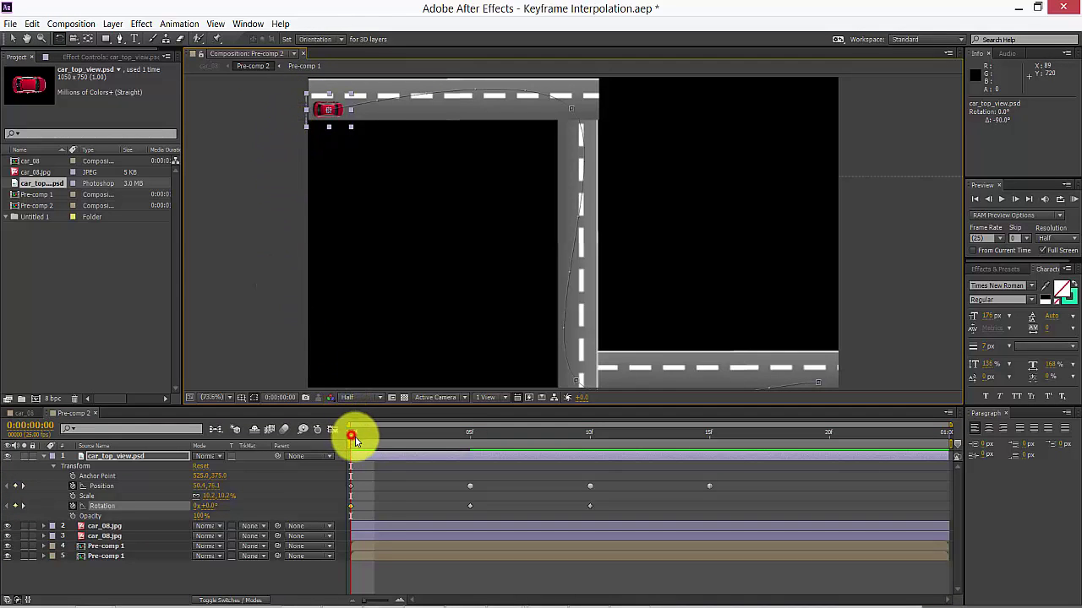
- Scrub the timeline to check the car's path around both corners
drag(357, 441, 599, 394)
drag(512, 395, 295, 393)
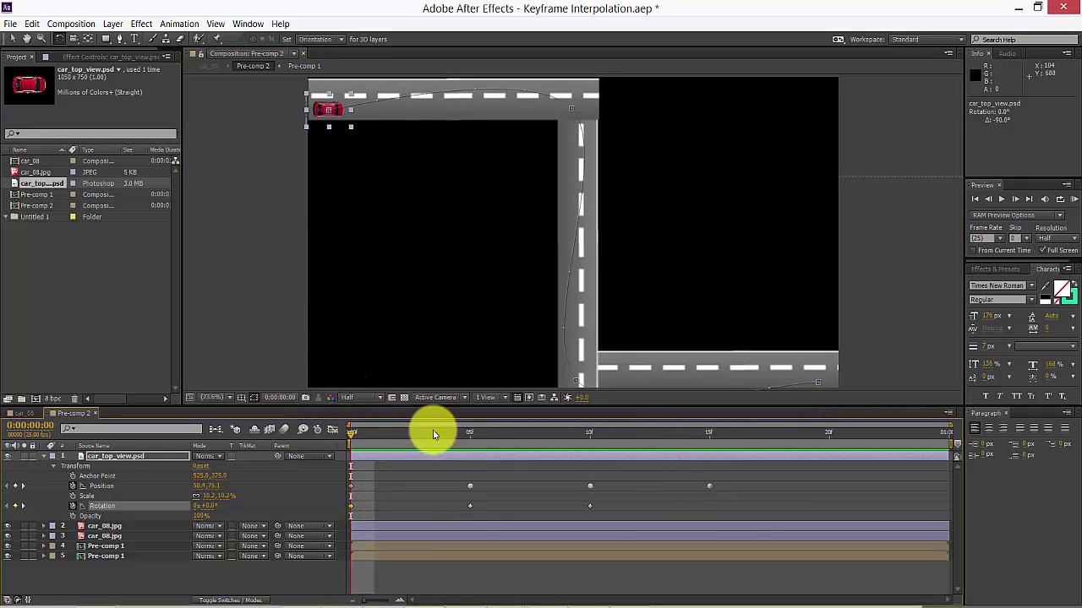
drag(352, 434, 298, 461)
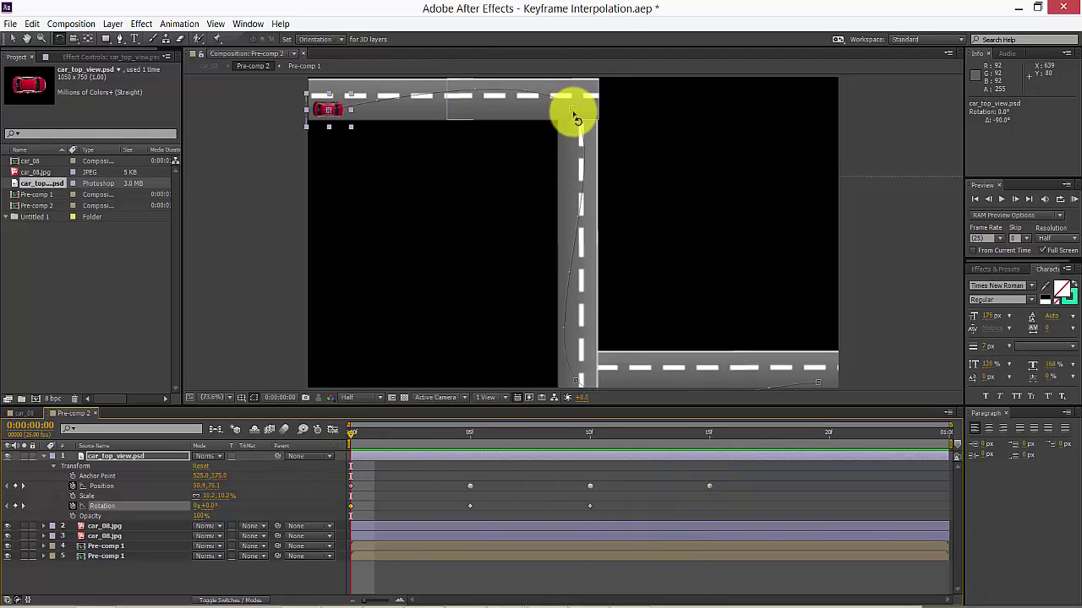
- Try setting a single Position keyframe to Linear, then cancel the dialog
right_click(351, 486)
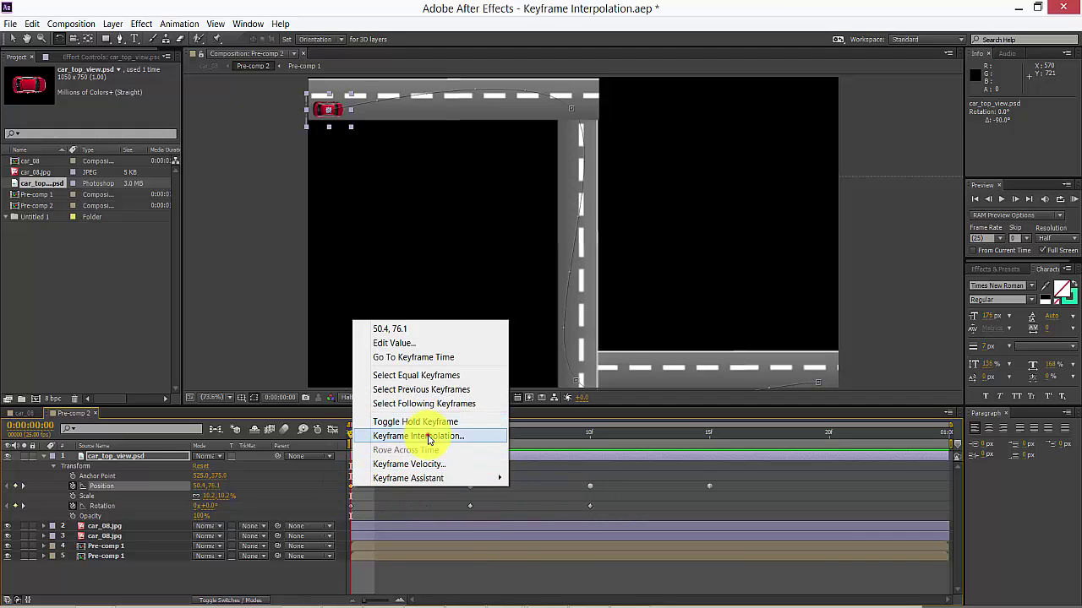
click(428, 437)
click(570, 254)
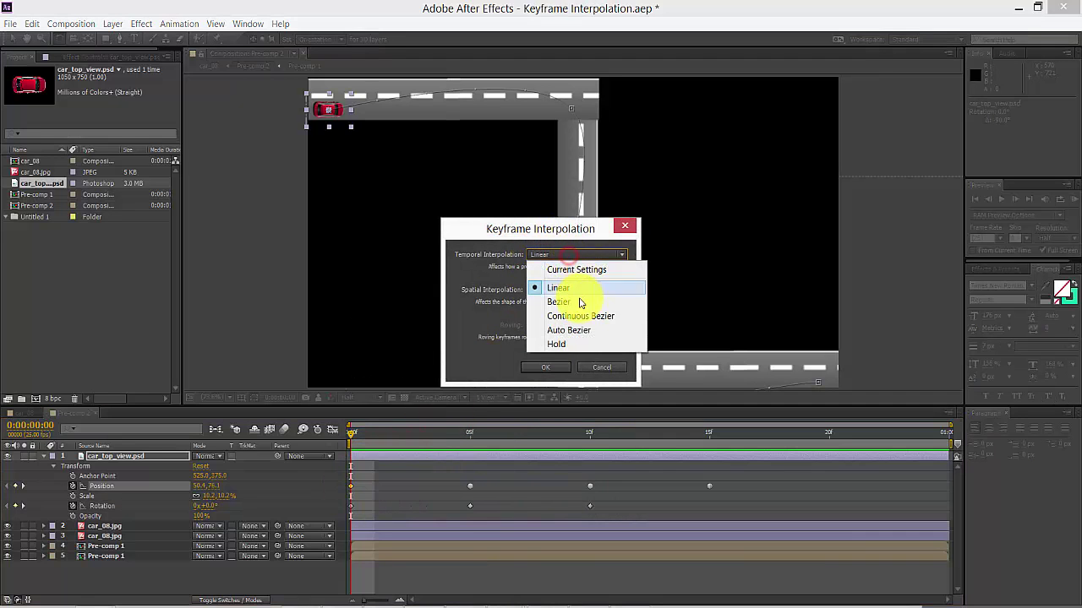
click(559, 287)
click(572, 290)
click(577, 328)
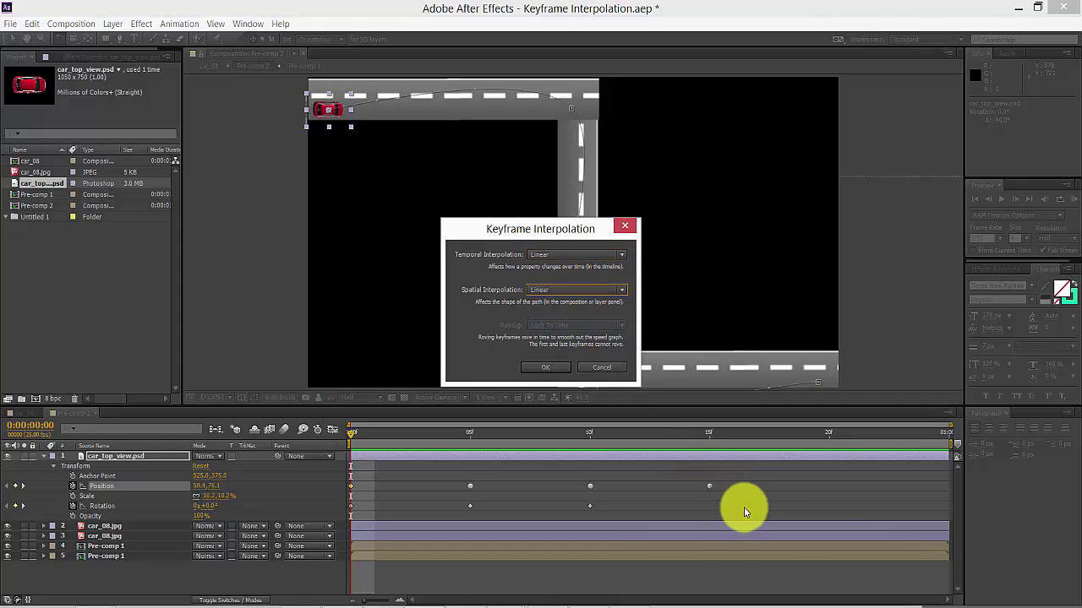
click(615, 372)
- Marquee-select all three Position keyframes and set temporal and spatial interpolation to Linear
drag(748, 495, 459, 481)
right_click(471, 486)
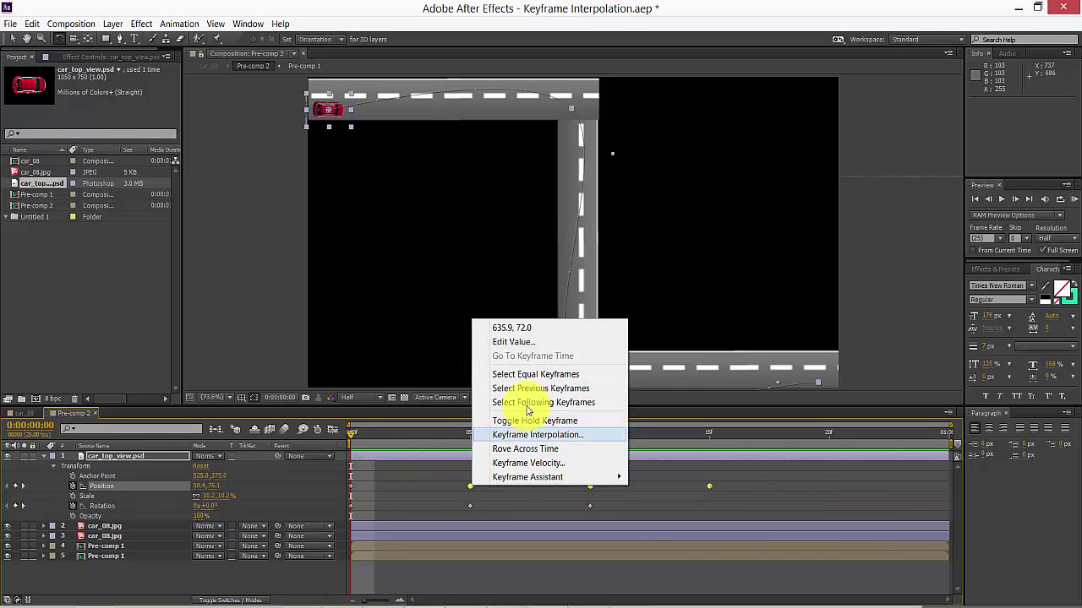
click(545, 435)
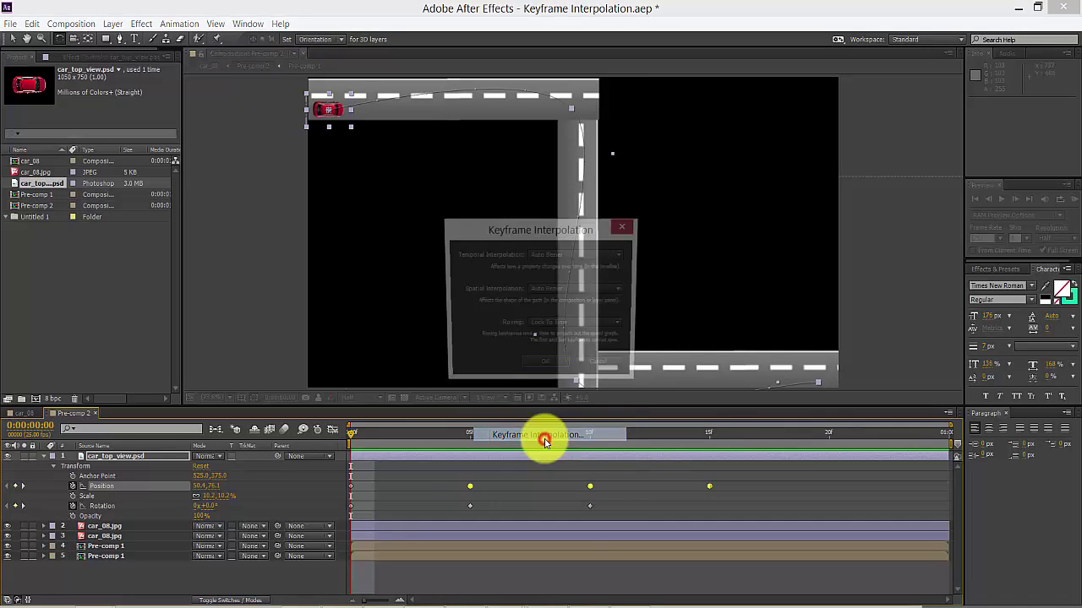
click(575, 254)
click(585, 287)
click(584, 289)
click(585, 324)
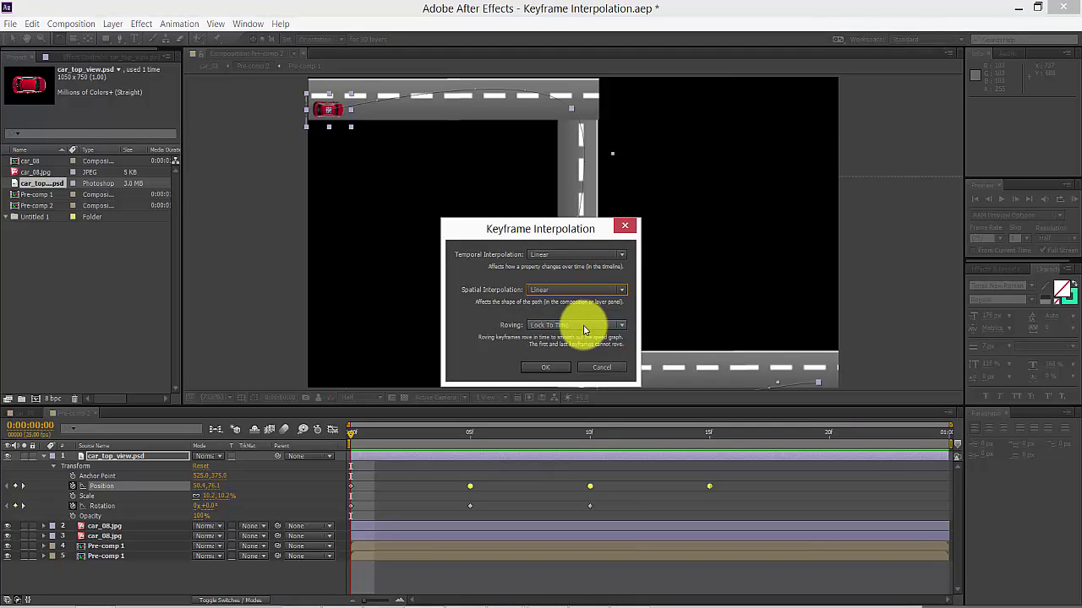
click(545, 367)
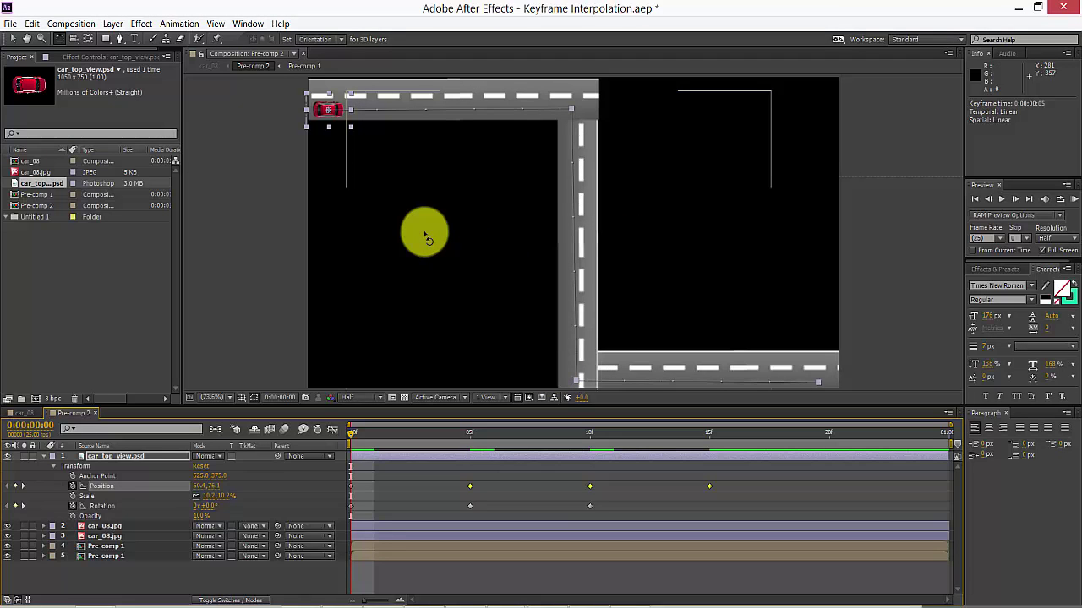
- Preview the car's drive, then move the time indicator to frame 4
key(space)
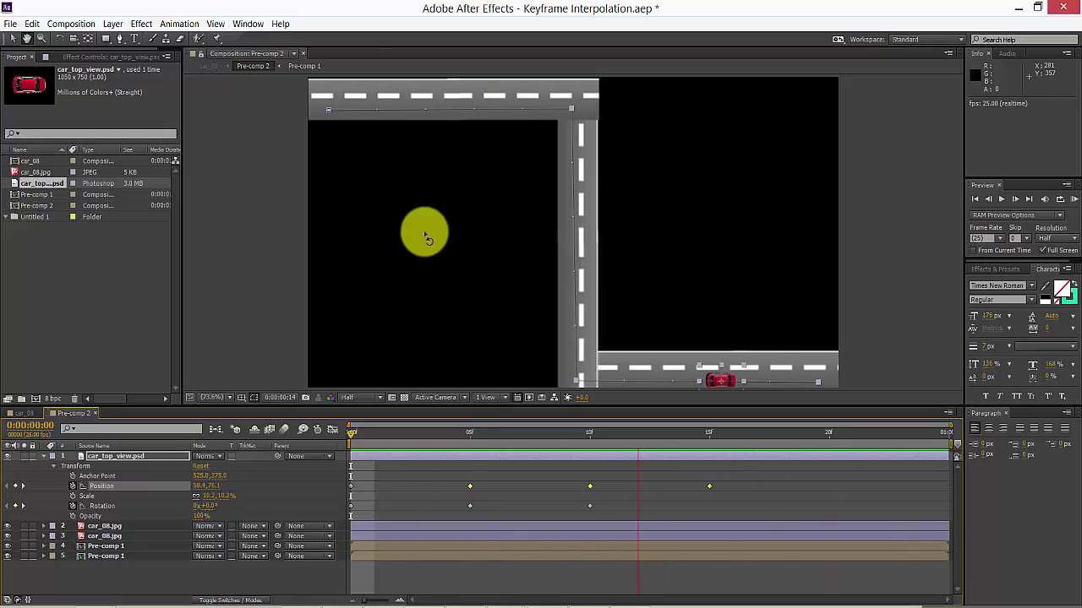
drag(460, 434, 452, 437)
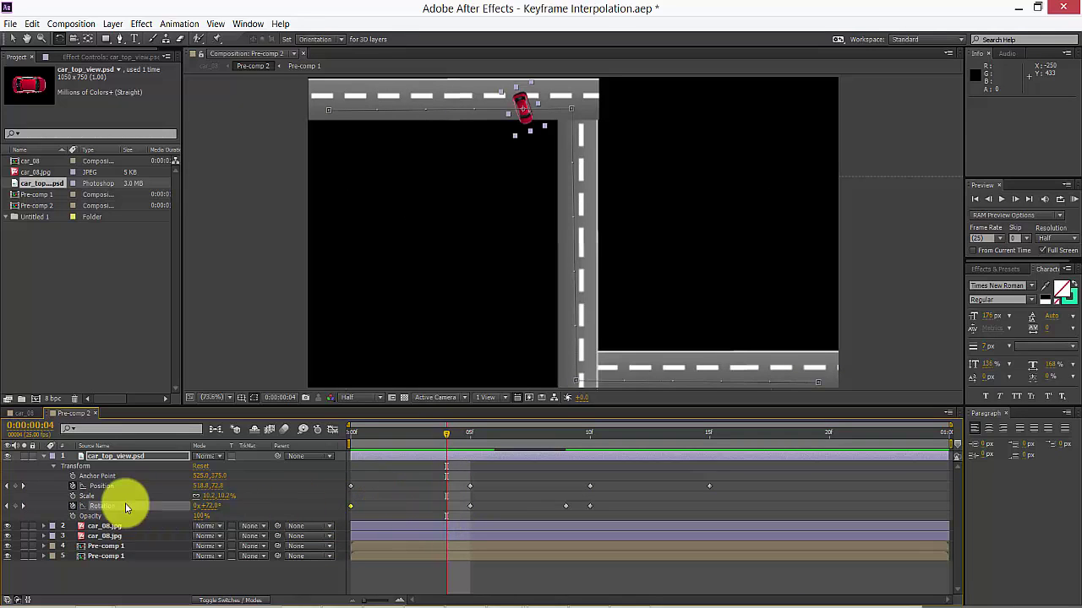
- Add a Rotation keyframe of 0° at frame 4
click(14, 506)
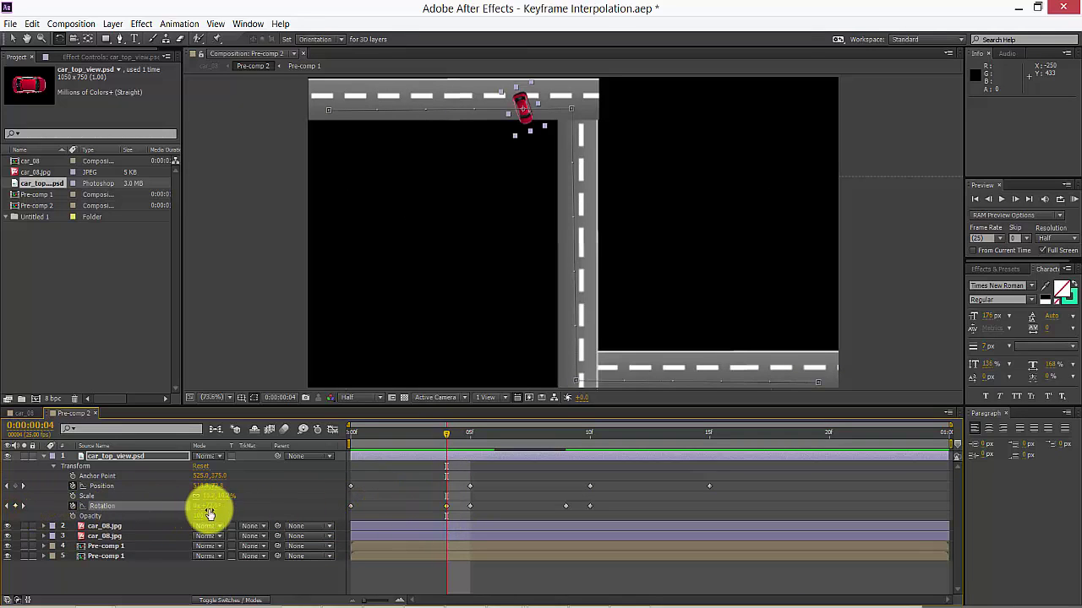
click(209, 506)
text(0)
key(Return)
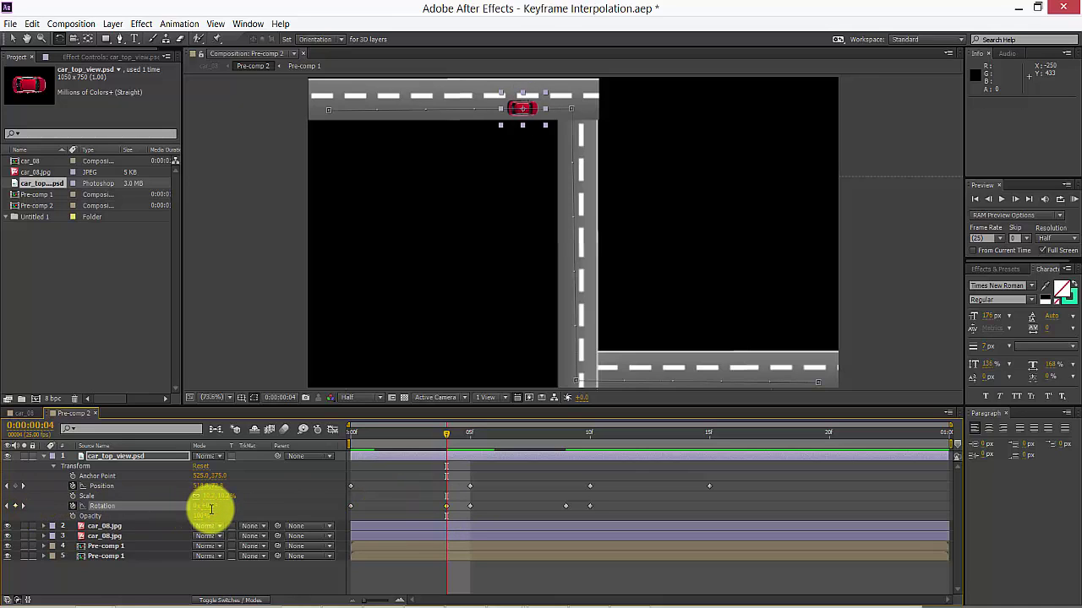
- Scrub past the corner to check the turn, then RAM-preview from the start
click(465, 439)
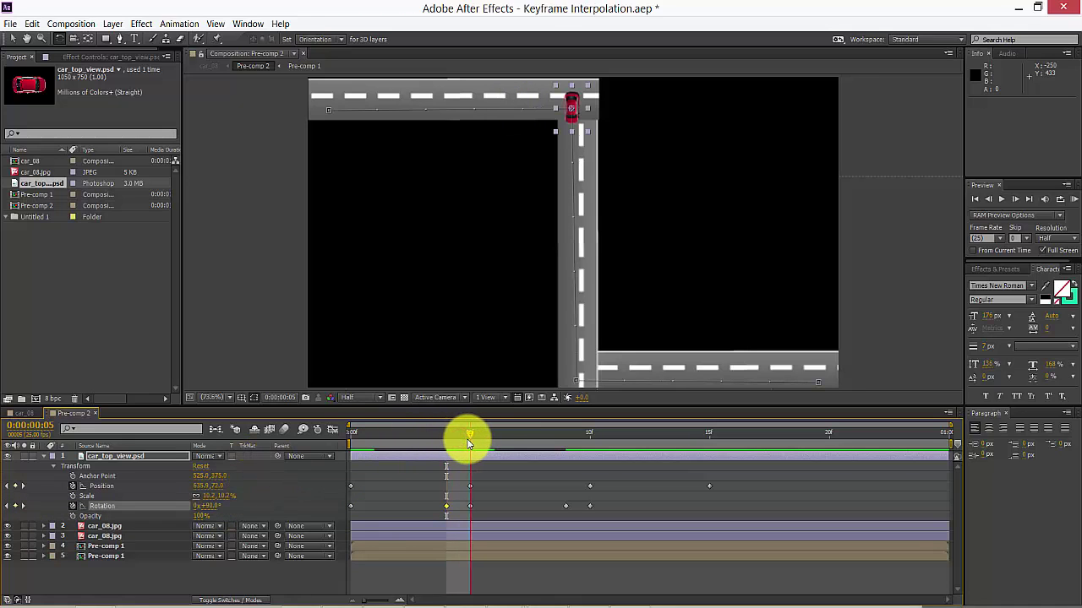
drag(469, 444, 736, 468)
key(Home)
click(236, 432)
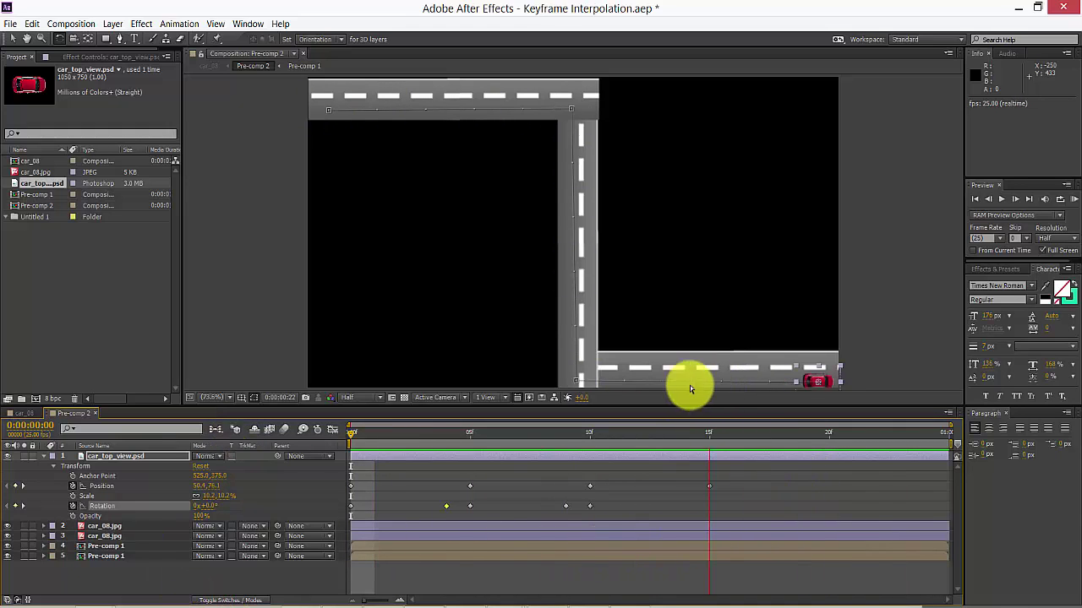
- Undo the accidental car layer trim and shift all Position and Rotation keyframes about ten frames later
click(426, 443)
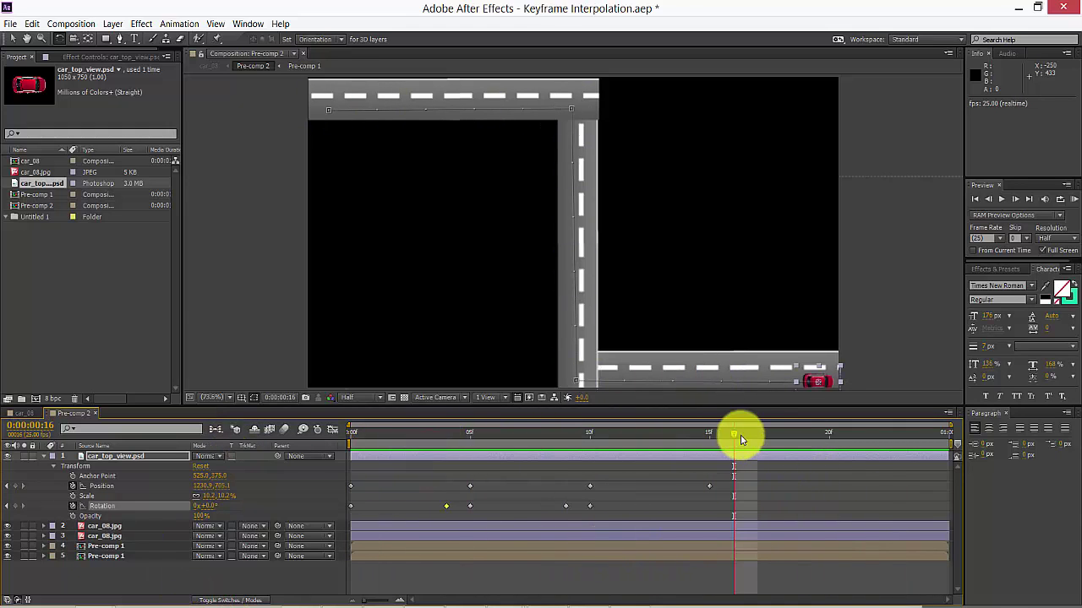
drag(734, 436, 249, 423)
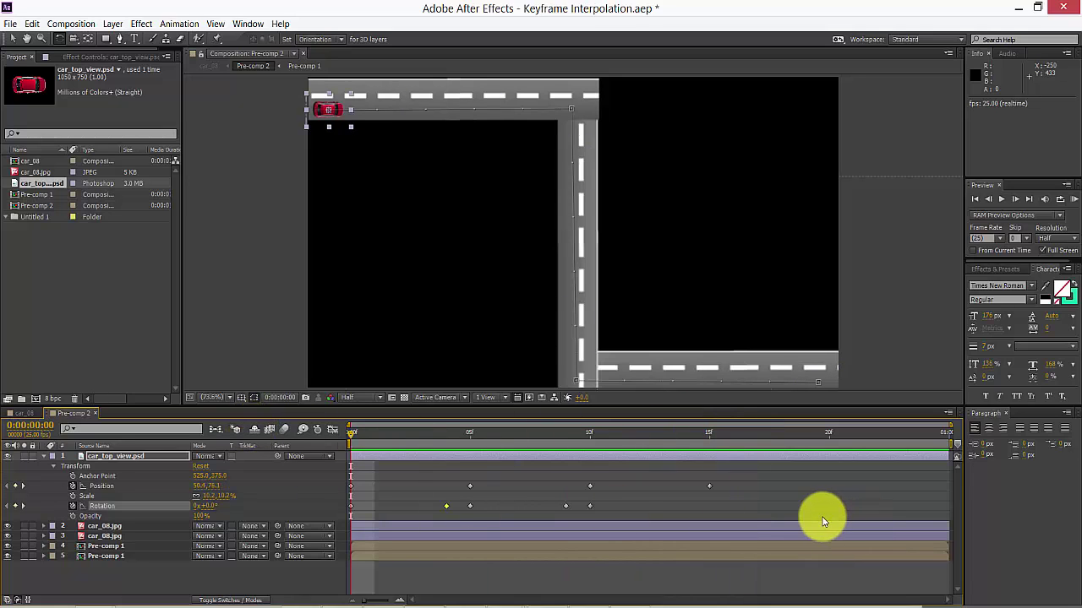
drag(856, 526, 368, 449)
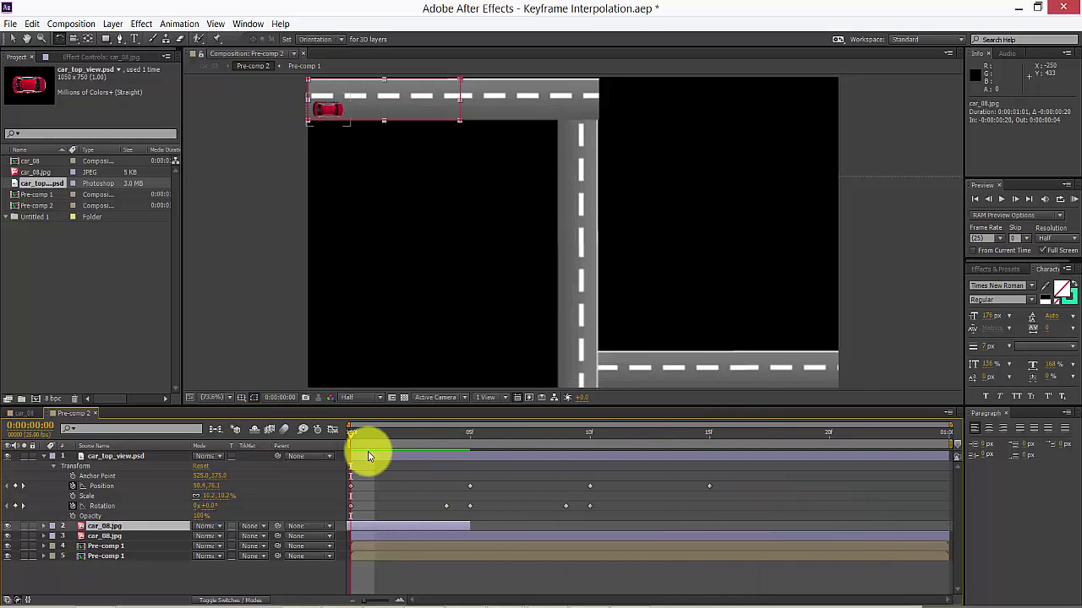
key(ctrl+z)
drag(423, 471, 771, 521)
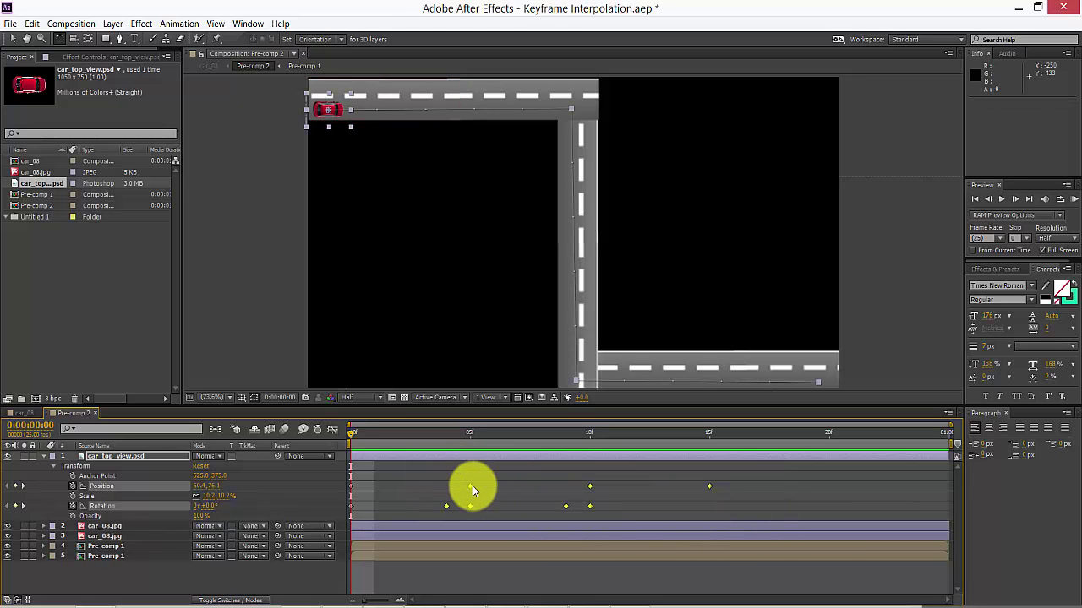
drag(471, 491, 736, 495)
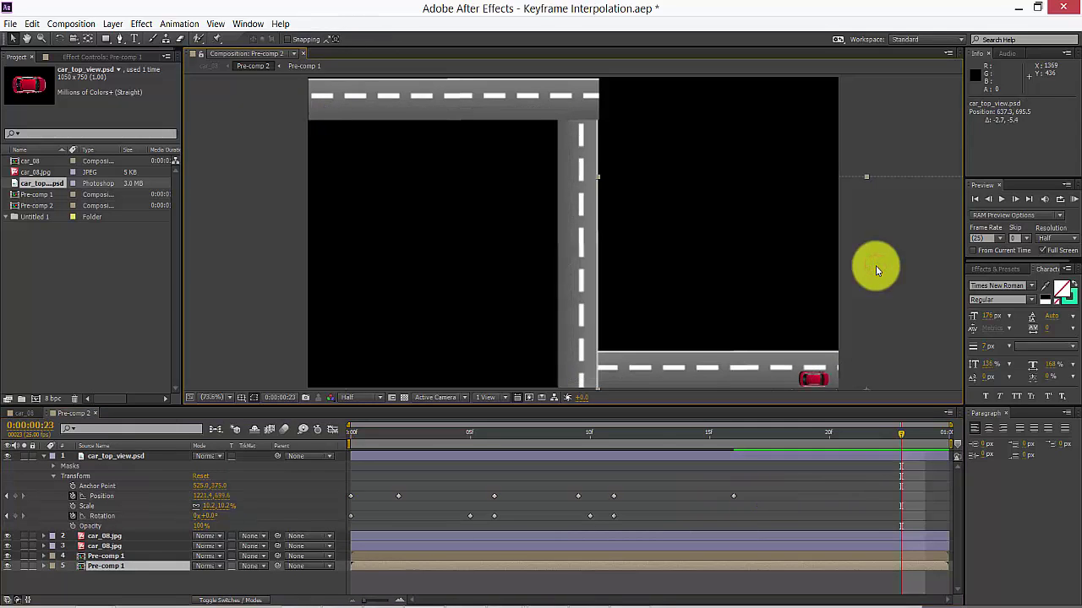
key(KP_0)
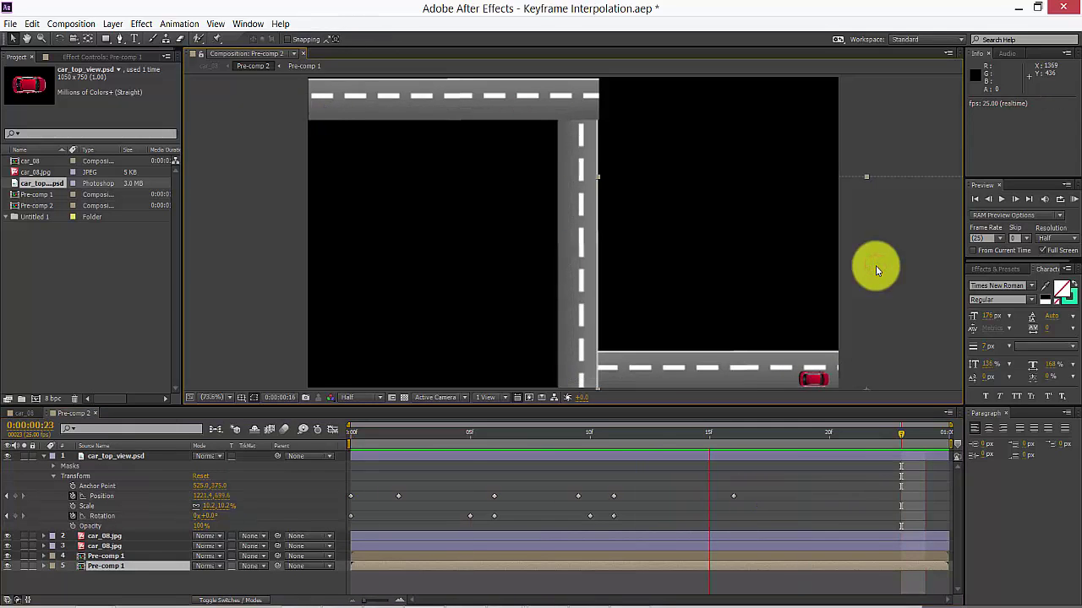